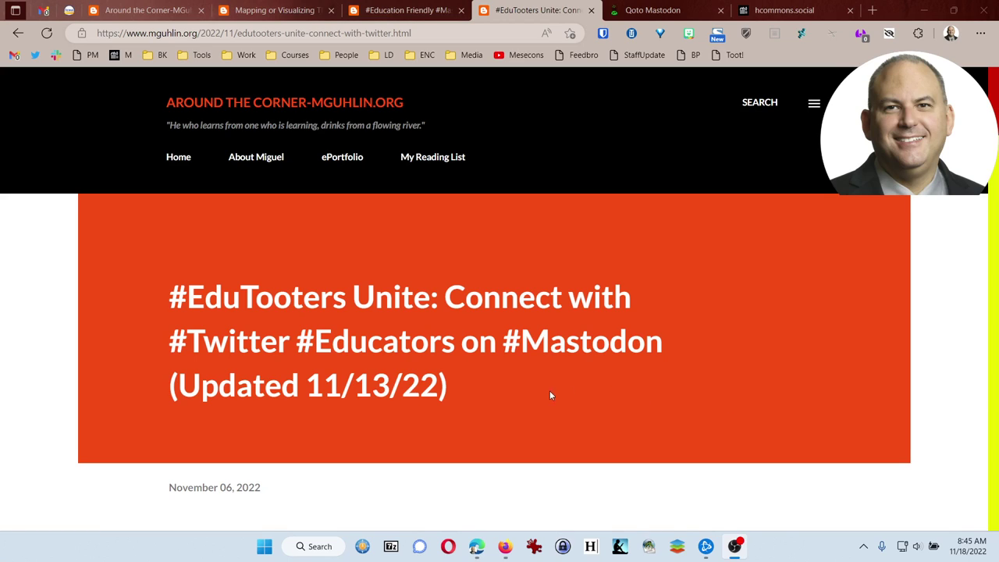
Scroll to the Directions section and open the tinyurl.com/joinedutooters sign-up form link.
{"action": "scroll", "coordinate": [546, 396], "scroll_direction": "down", "scroll_amount": 2}
{"action": "scroll", "coordinate": [534, 396], "scroll_direction": "down", "scroll_amount": 1}
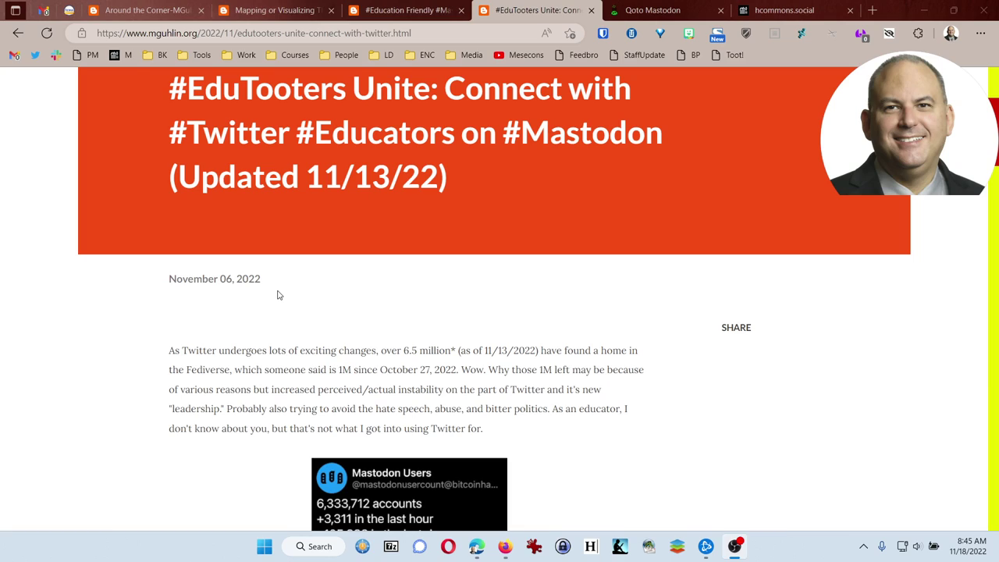
{"action": "scroll", "coordinate": [265, 286], "scroll_direction": "down", "scroll_amount": 6}
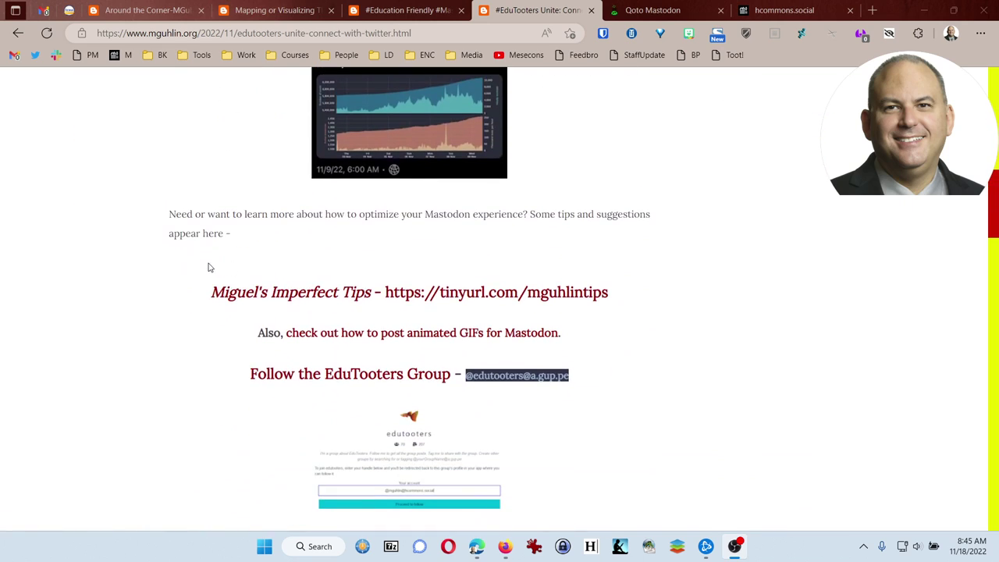
{"action": "scroll", "coordinate": [252, 277], "scroll_direction": "down", "scroll_amount": 1}
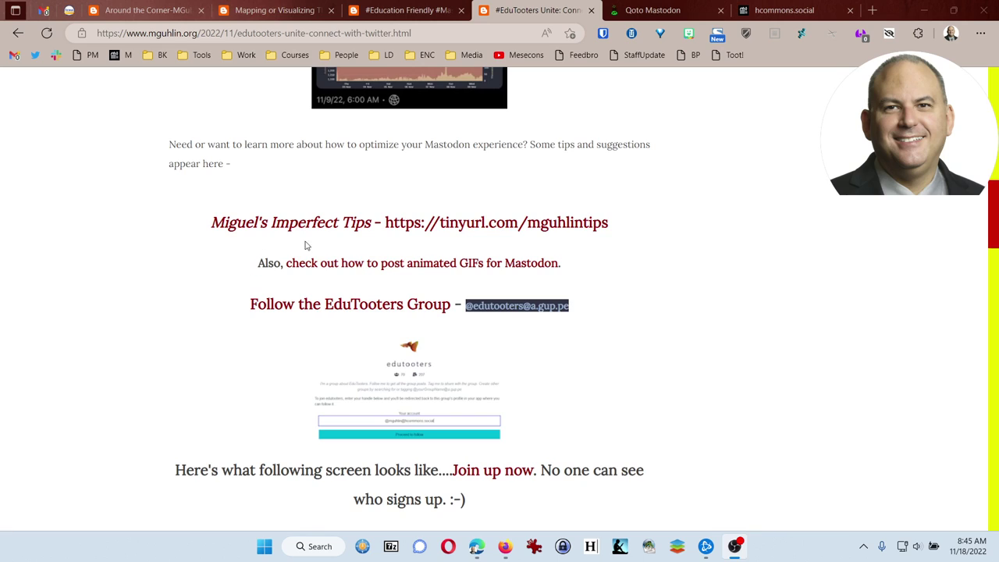
{"action": "scroll", "coordinate": [198, 314], "scroll_direction": "down", "scroll_amount": 4}
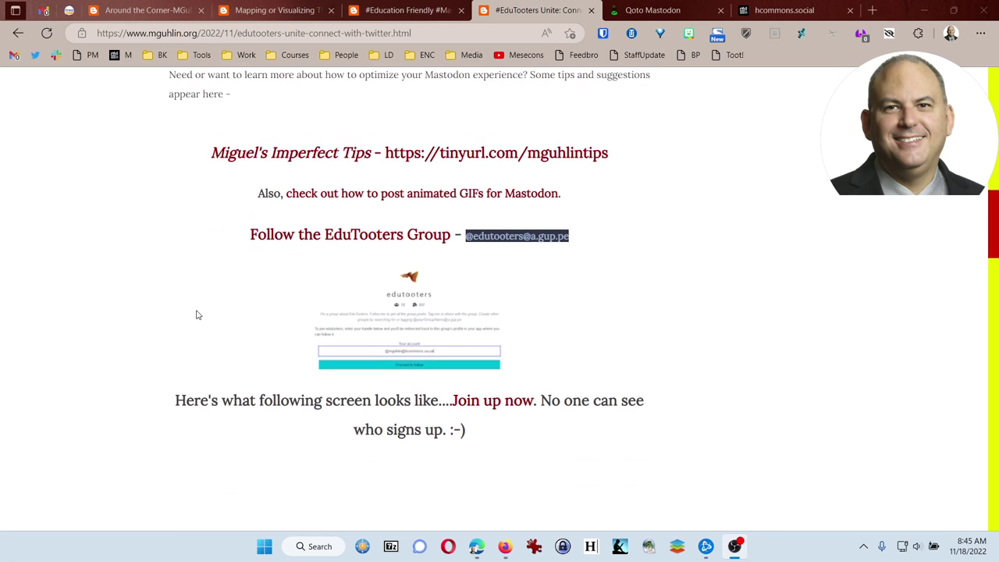
{"action": "scroll", "coordinate": [198, 315], "scroll_direction": "down", "scroll_amount": 3}
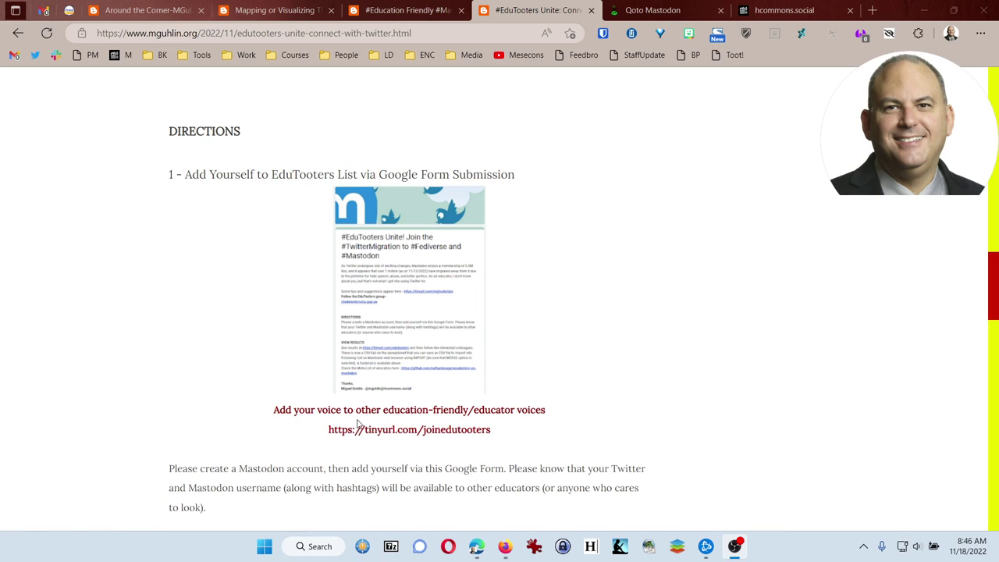
{"action": "scroll", "coordinate": [373, 437], "scroll_direction": "down", "scroll_amount": 1}
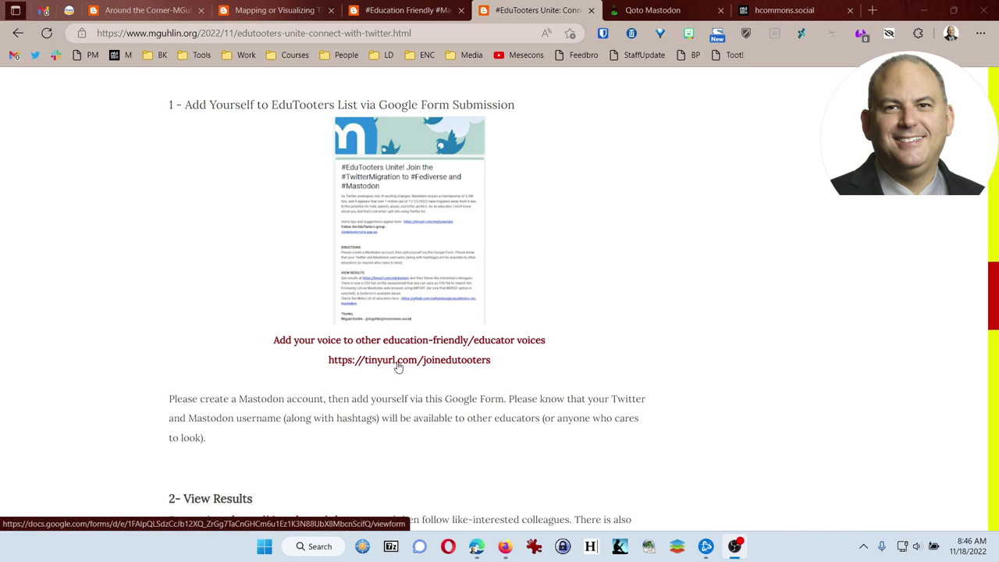
{"action": "left_click", "coordinate": [441, 360]}
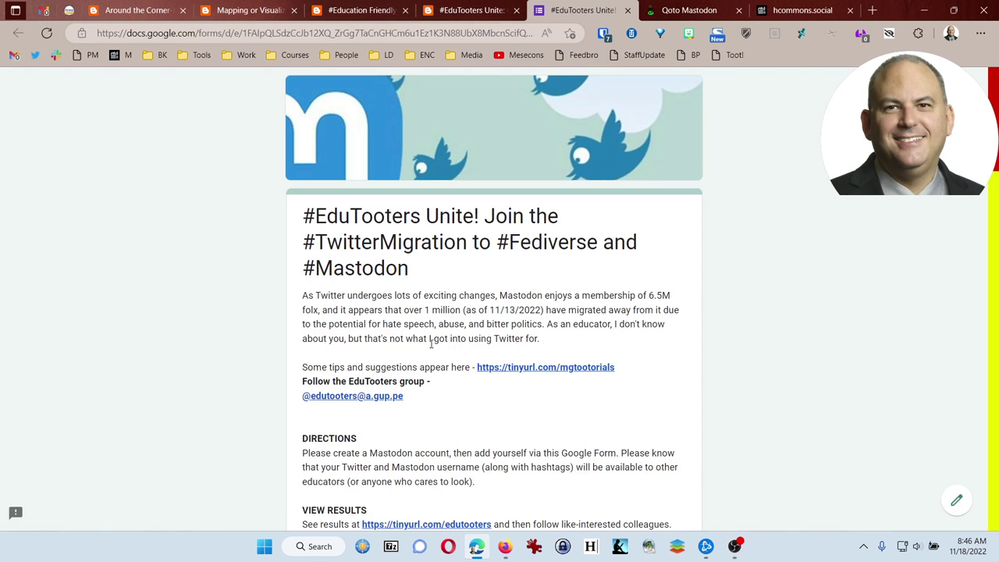
Open the tootorials link in a new tab and look over that blog post.
{"action": "scroll", "coordinate": [238, 341], "scroll_direction": "down", "scroll_amount": 1}
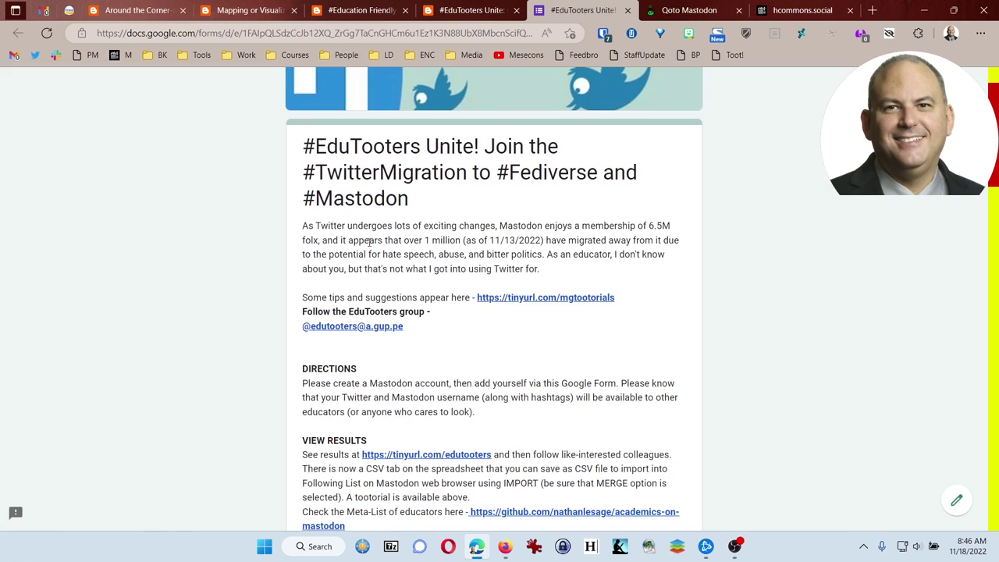
{"action": "scroll", "coordinate": [369, 243], "scroll_direction": "down", "scroll_amount": 2}
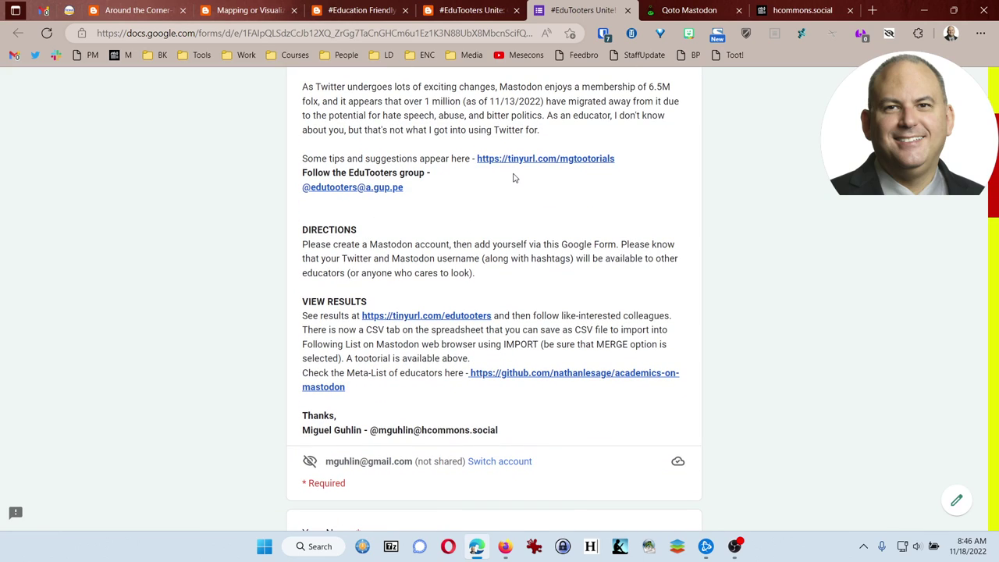
{"action": "right_click", "coordinate": [566, 162]}
{"action": "left_click", "coordinate": [634, 172]}
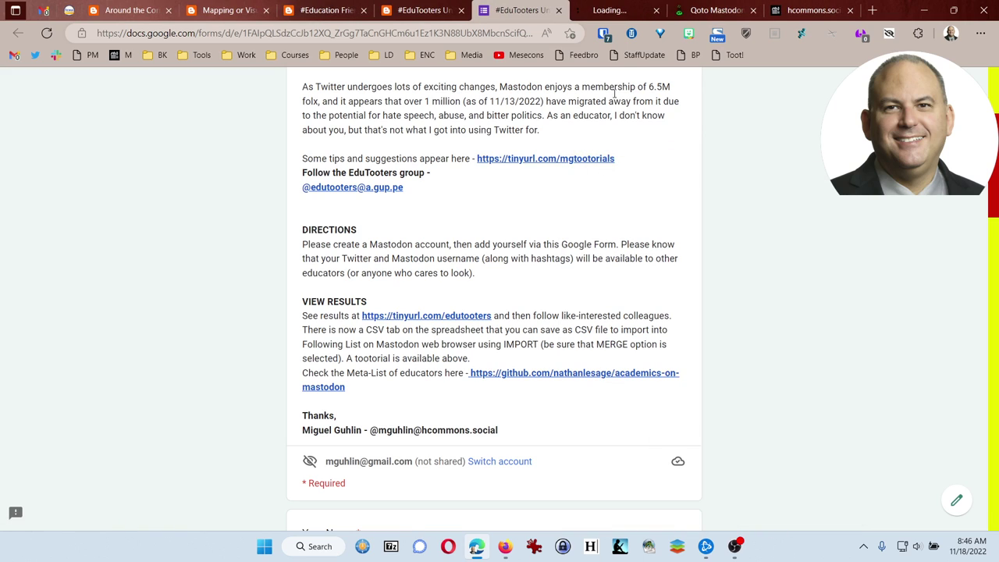
{"action": "left_click", "coordinate": [612, 11]}
{"action": "scroll", "coordinate": [213, 312], "scroll_direction": "down", "scroll_amount": 5}
{"action": "scroll", "coordinate": [213, 312], "scroll_direction": "down", "scroll_amount": 2}
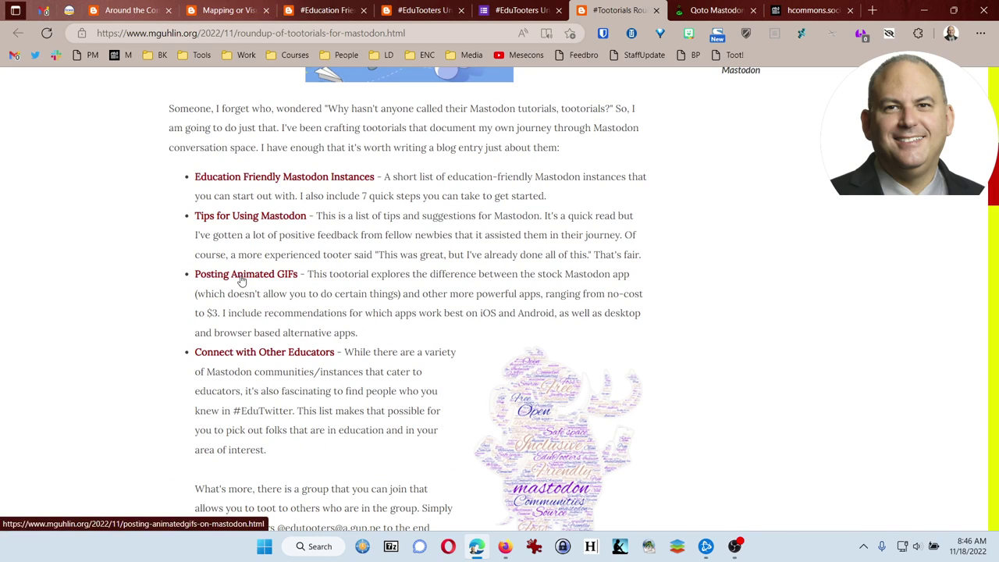
{"action": "mouse_move", "coordinate": [244, 283]}
{"action": "left_click", "coordinate": [508, 10]}
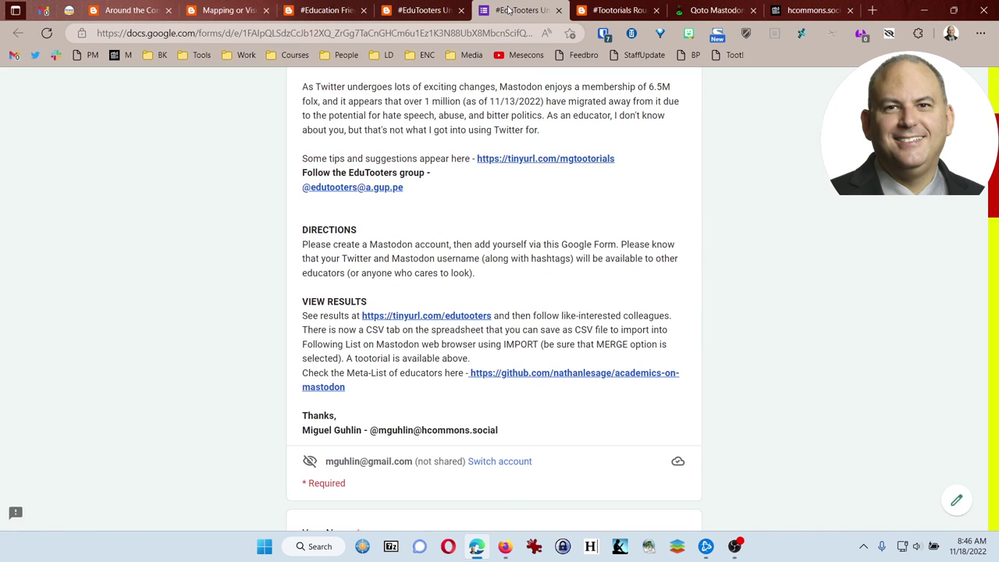
{"action": "scroll", "coordinate": [328, 291], "scroll_direction": "down", "scroll_amount": 3}
{"action": "scroll", "coordinate": [327, 288], "scroll_direction": "down", "scroll_amount": 2}
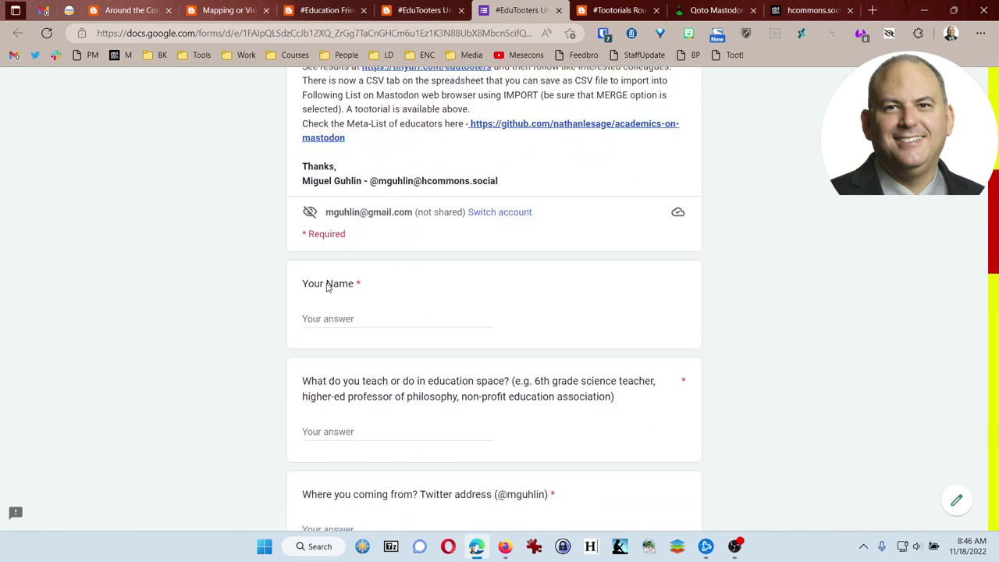
{"action": "scroll", "coordinate": [348, 385], "scroll_direction": "up", "scroll_amount": 3}
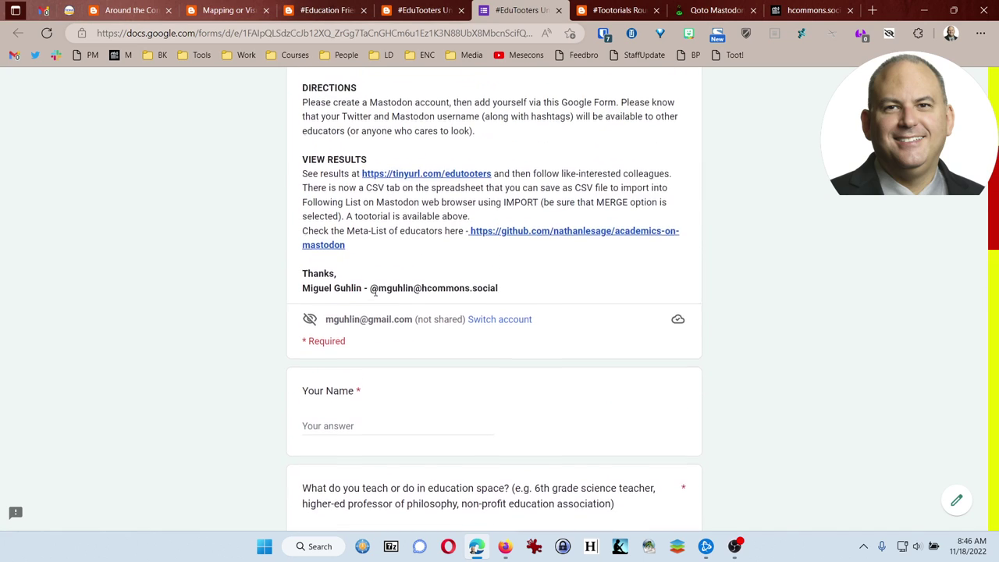
{"action": "left_click", "coordinate": [395, 179]}
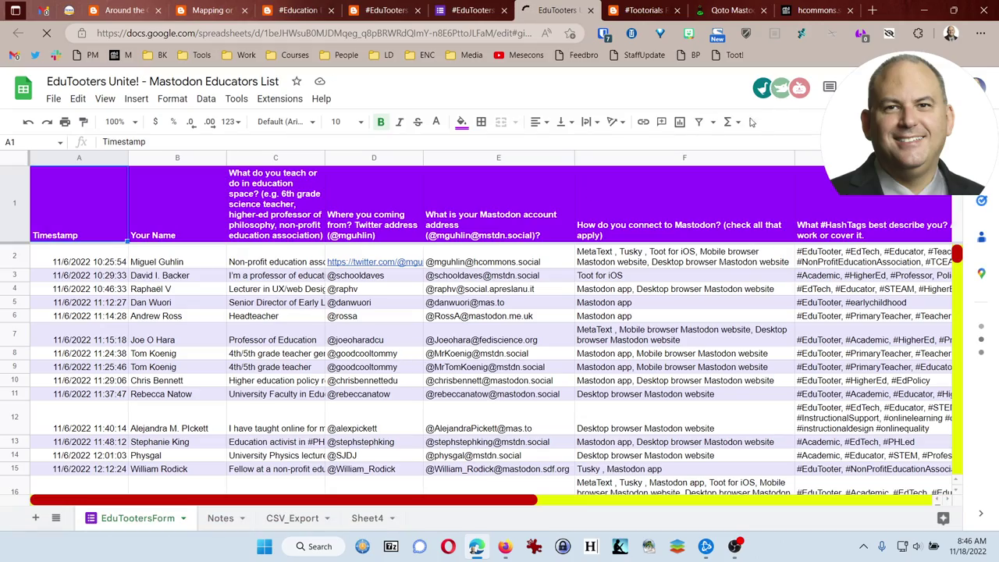
{"action": "scroll", "coordinate": [268, 324], "scroll_direction": "down", "scroll_amount": 11}
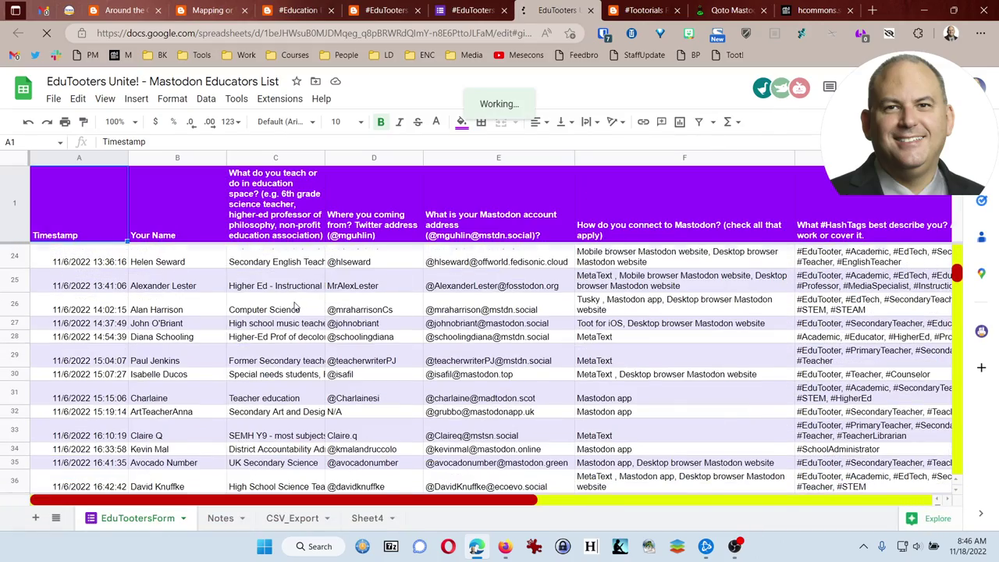
{"action": "scroll", "coordinate": [295, 305], "scroll_direction": "down", "scroll_amount": 10}
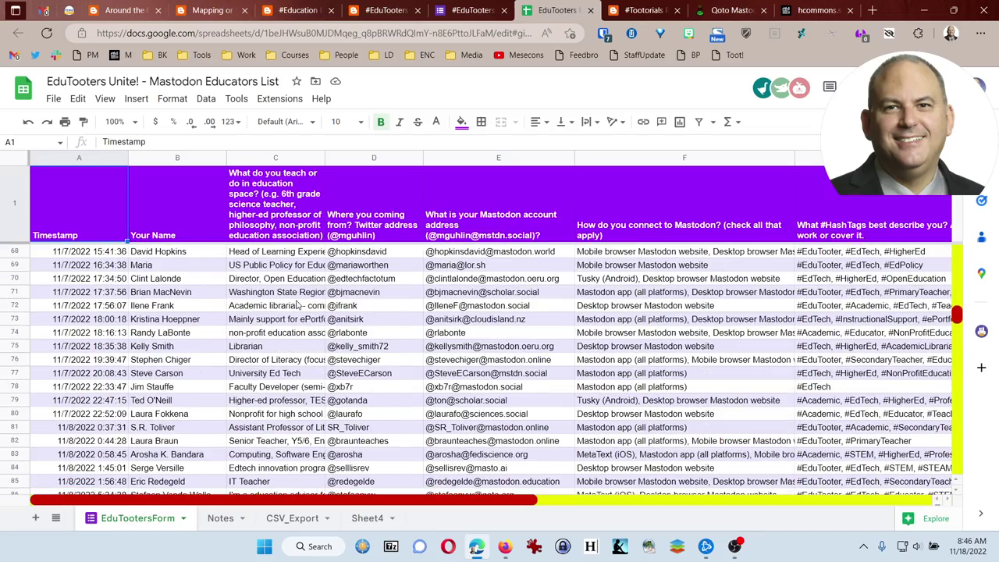
{"action": "scroll", "coordinate": [453, 336], "scroll_direction": "down", "scroll_amount": 20}
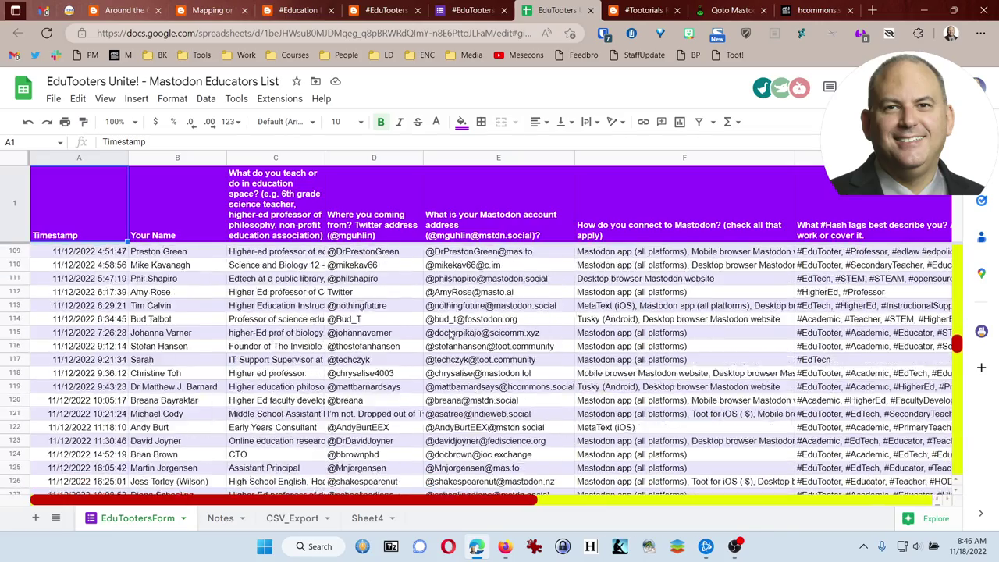
{"action": "scroll", "coordinate": [450, 334], "scroll_direction": "down", "scroll_amount": 18}
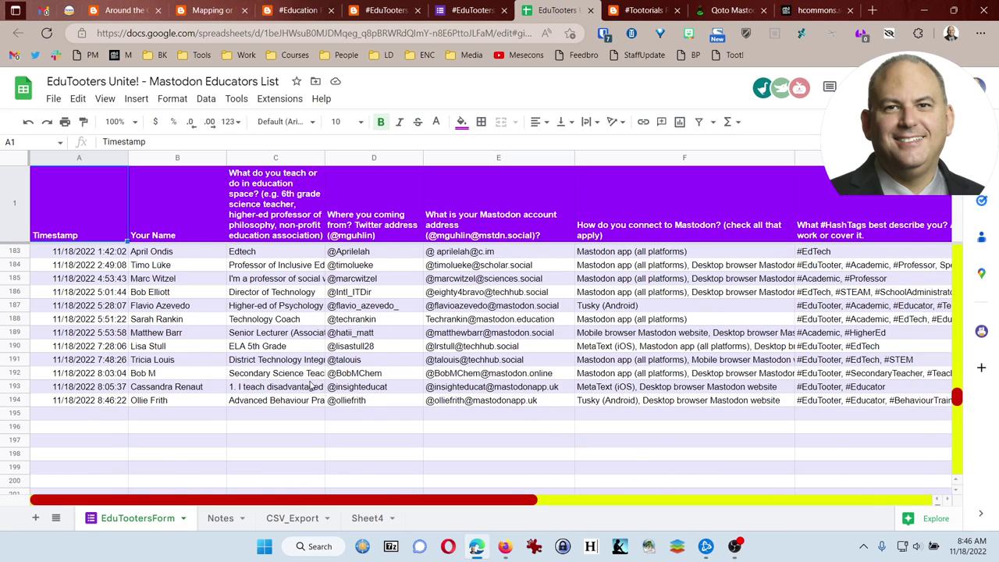
{"action": "scroll", "coordinate": [311, 385], "scroll_direction": "up", "scroll_amount": 10}
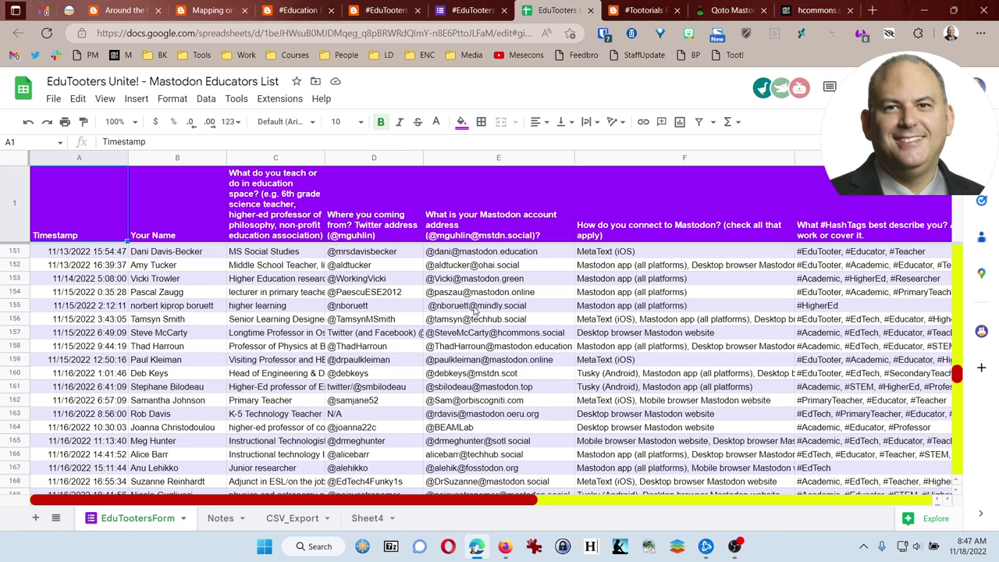
{"action": "left_click", "coordinate": [287, 518]}
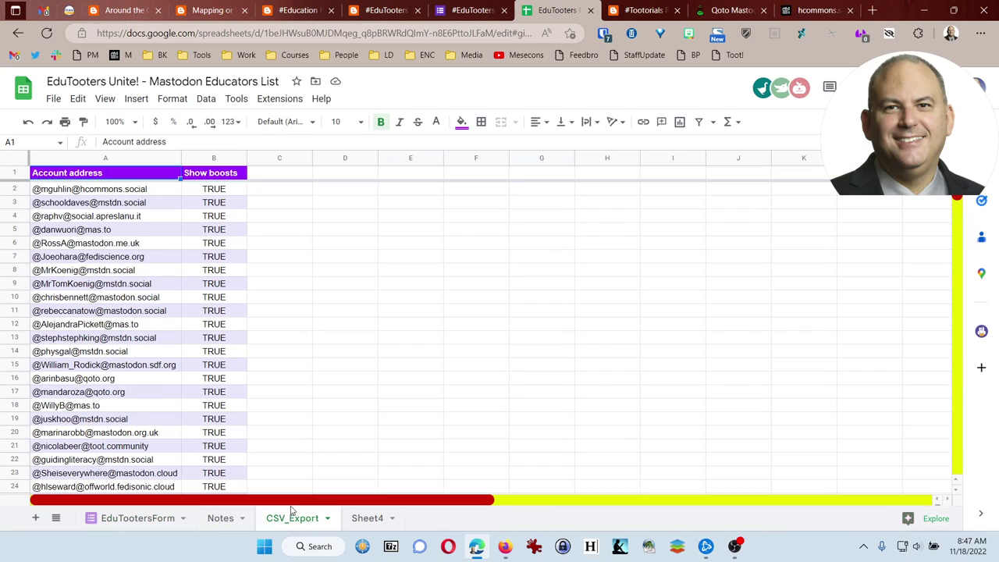
{"action": "scroll", "coordinate": [124, 248], "scroll_direction": "down", "scroll_amount": 15}
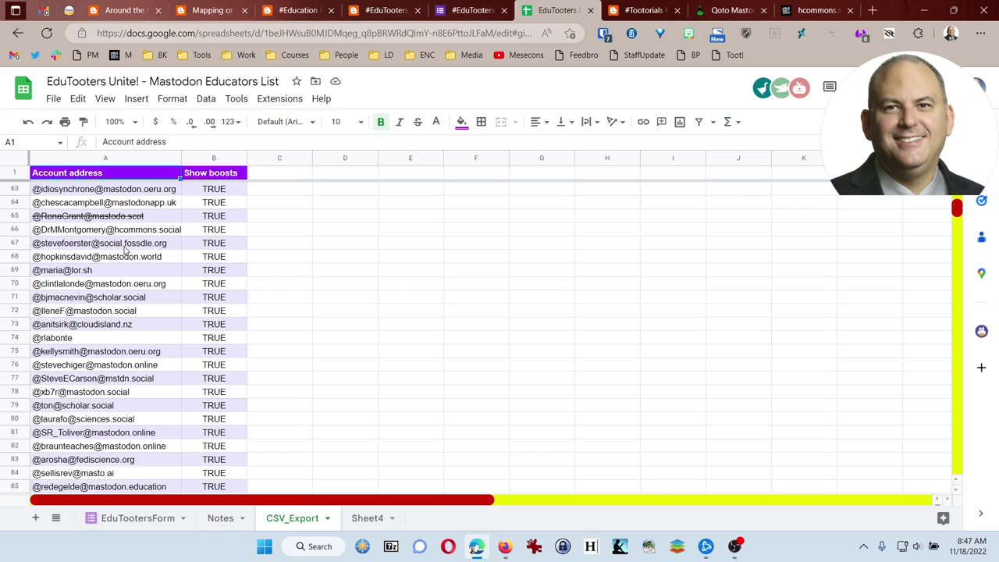
{"action": "scroll", "coordinate": [124, 248], "scroll_direction": "down", "scroll_amount": 9}
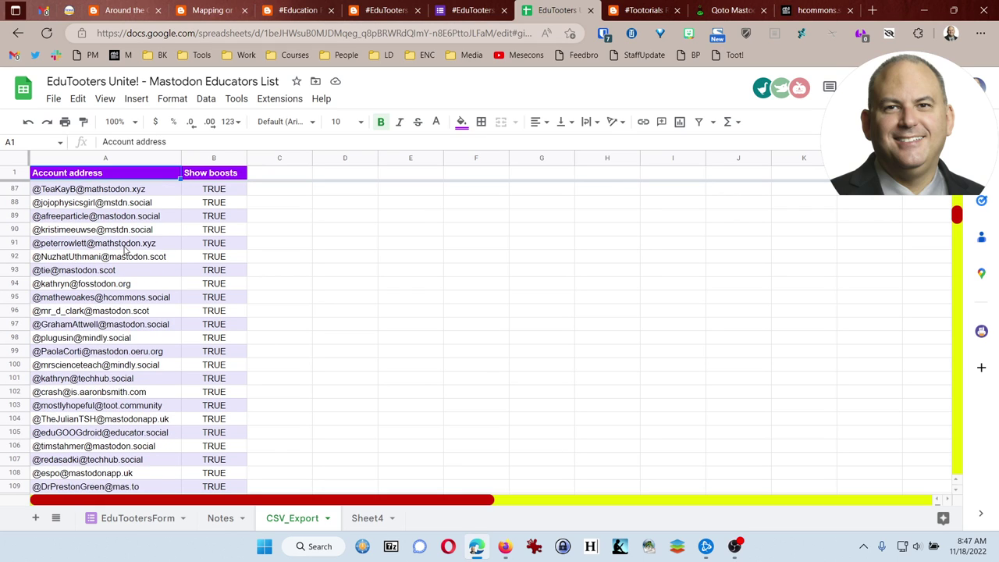
{"action": "scroll", "coordinate": [124, 248], "scroll_direction": "down", "scroll_amount": 11}
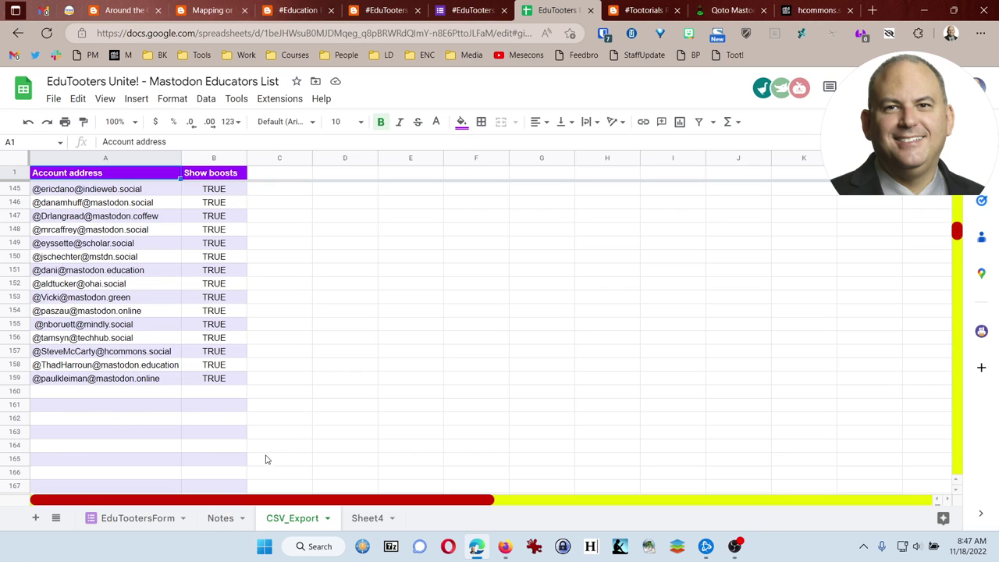
{"action": "left_click", "coordinate": [137, 517]}
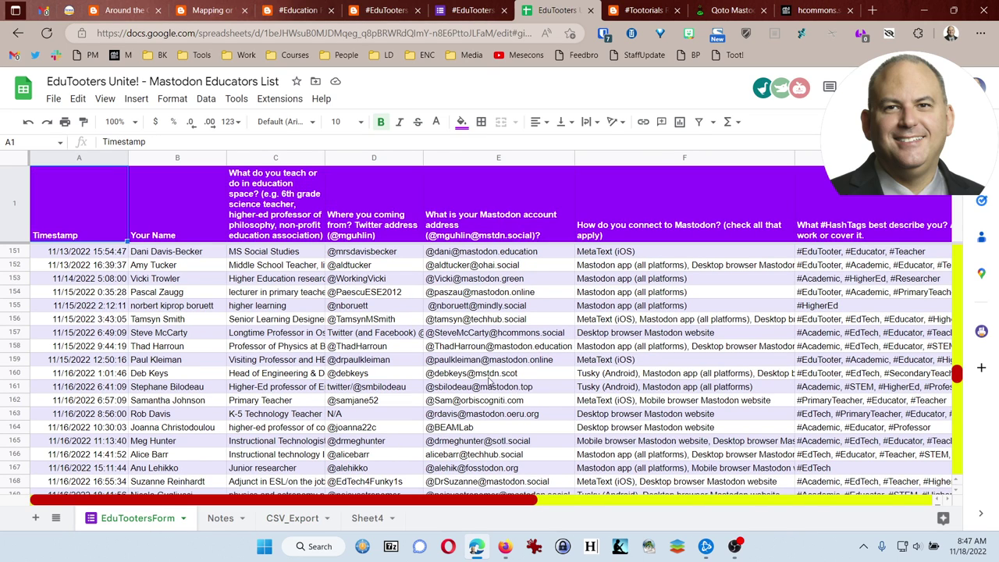
Copy the newer Mastodon addresses into CSV_Export at A160 and fill TRUE down column B to row 194.
{"action": "left_click_drag", "start_coordinate": [457, 377], "coordinate": [502, 415]}
{"action": "key", "text": "ctrl+c"}
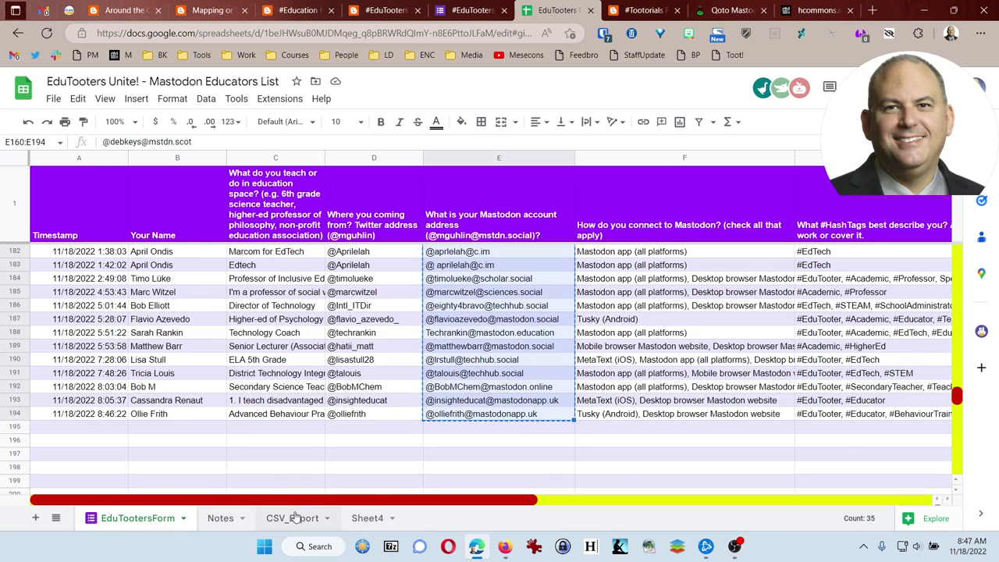
{"action": "left_click", "coordinate": [292, 517]}
{"action": "left_click", "coordinate": [80, 394]}
{"action": "key", "text": "ctrl+v"}
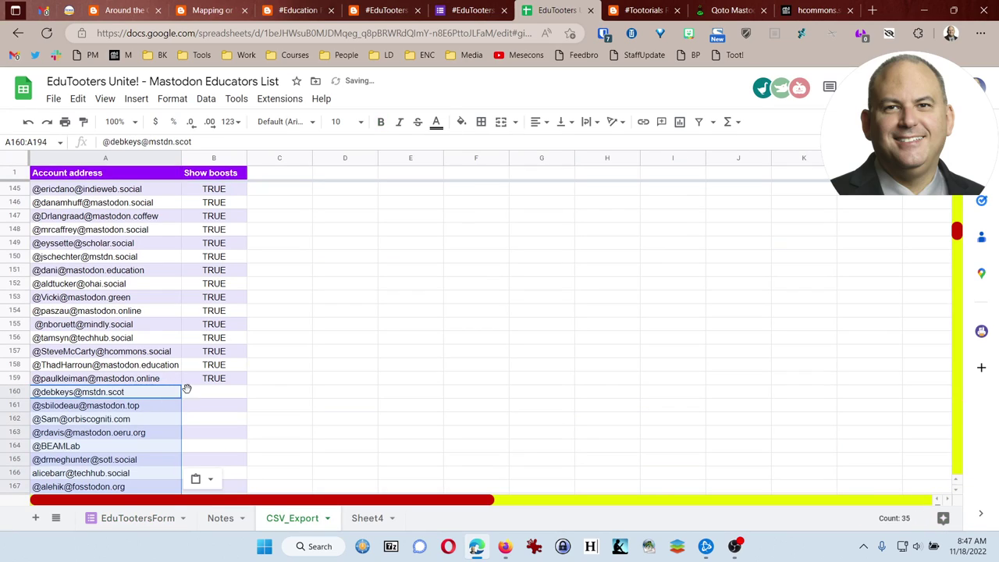
{"action": "left_click", "coordinate": [218, 379]}
{"action": "left_click_drag", "start_coordinate": [247, 384], "coordinate": [225, 420]}
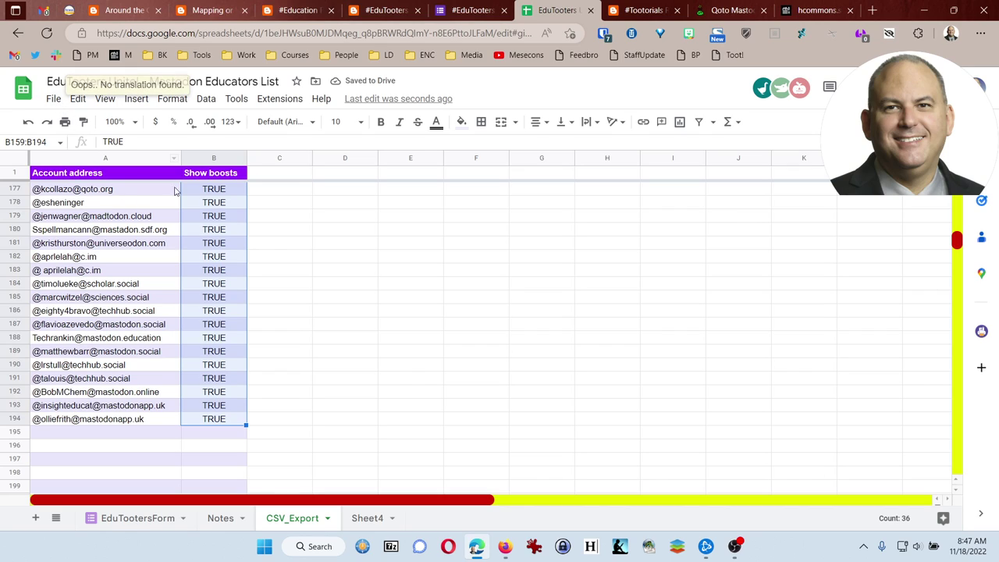
{"action": "left_click", "coordinate": [306, 231]}
Download CSV_Export as Comma Separated Values (.csv) and save it to the Desktop.
{"action": "left_click", "coordinate": [53, 99]}
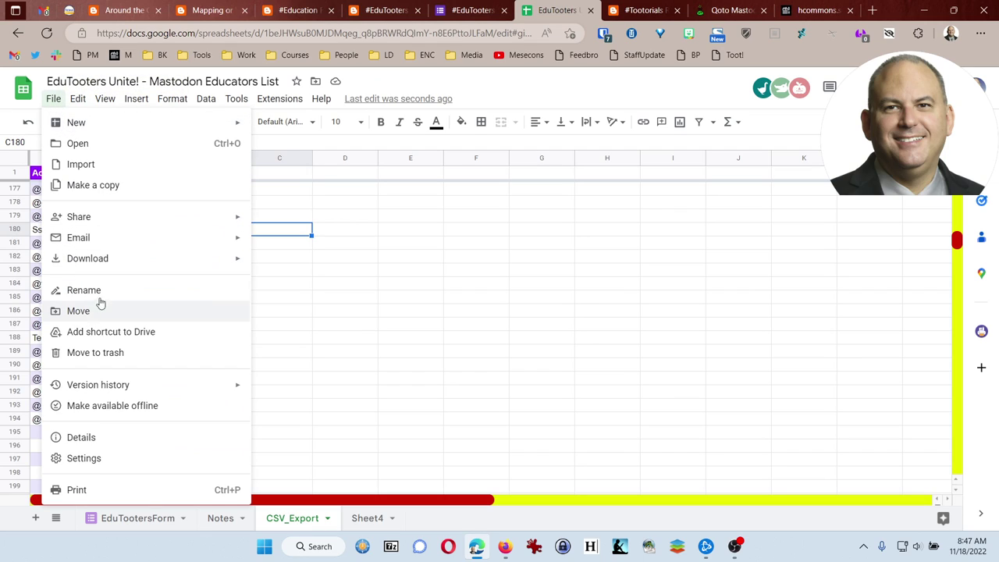
{"action": "mouse_move", "coordinate": [201, 260]}
{"action": "left_click", "coordinate": [352, 351]}
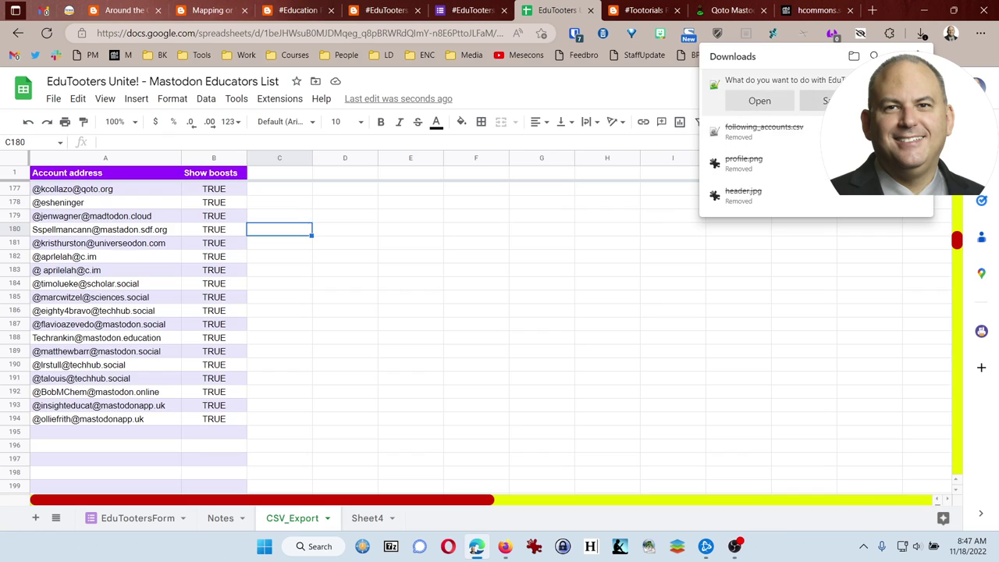
{"action": "left_click", "coordinate": [828, 101]}
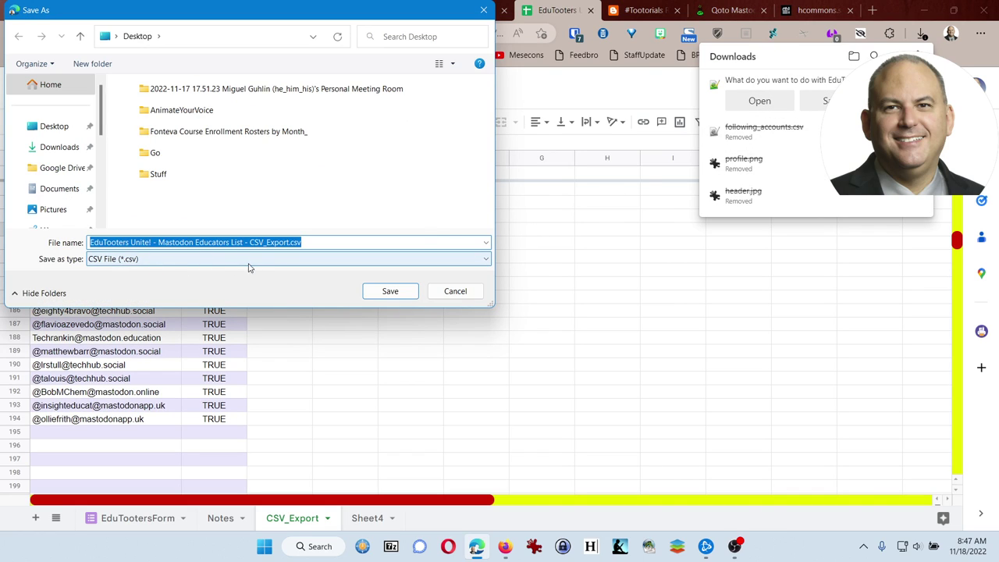
{"action": "left_click", "coordinate": [388, 290]}
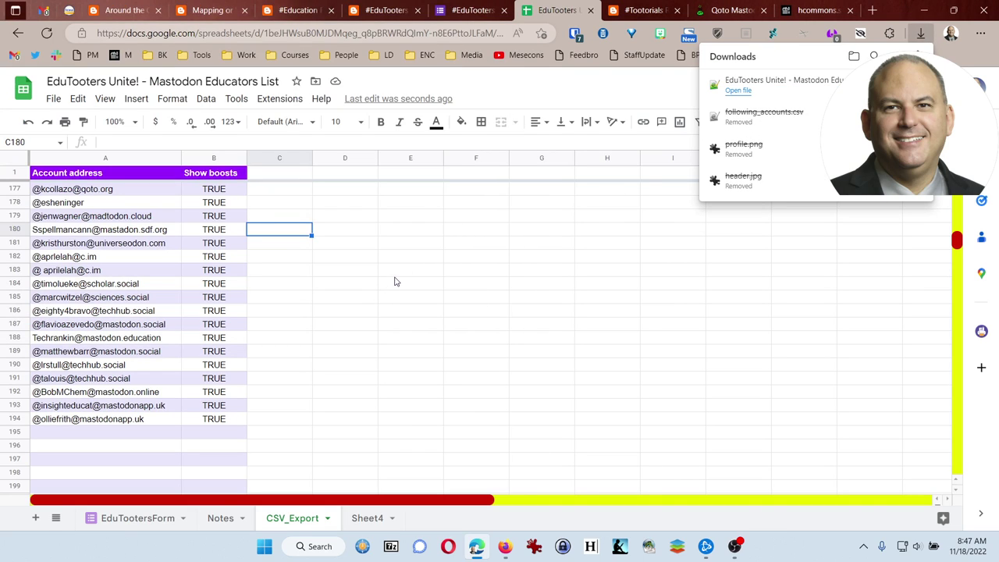
Close the Downloads panel and glance over the Education Friendly Mastodon Instances post.
{"action": "left_click", "coordinate": [395, 277]}
{"action": "left_click", "coordinate": [388, 11]}
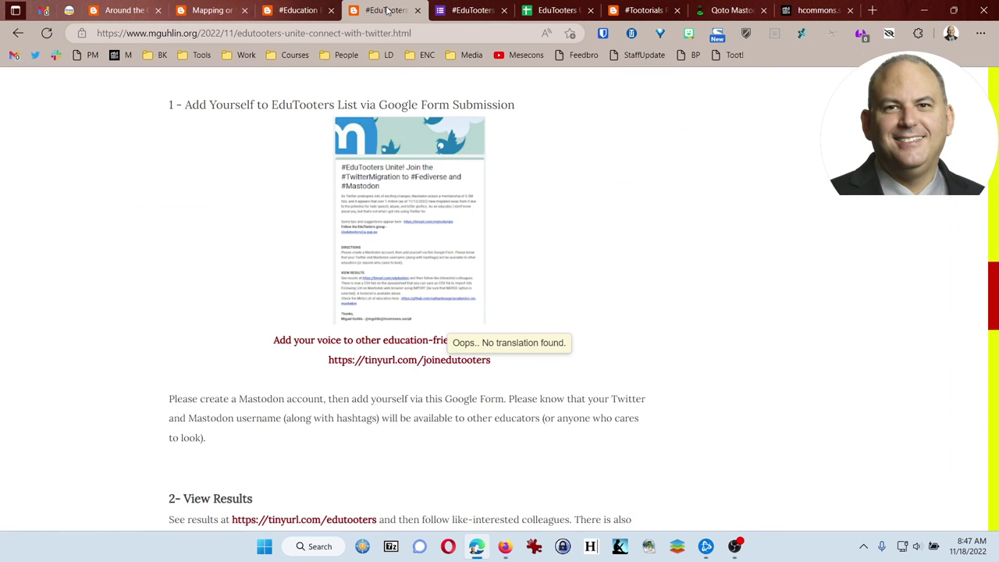
{"action": "scroll", "coordinate": [271, 203], "scroll_direction": "up", "scroll_amount": 10}
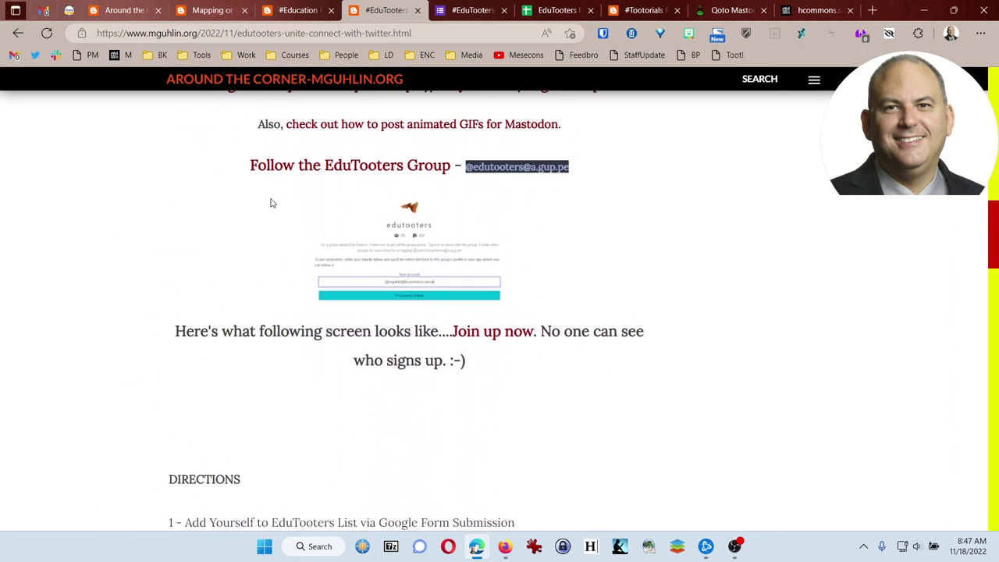
{"action": "key", "text": "ctrl+shift+Tab"}
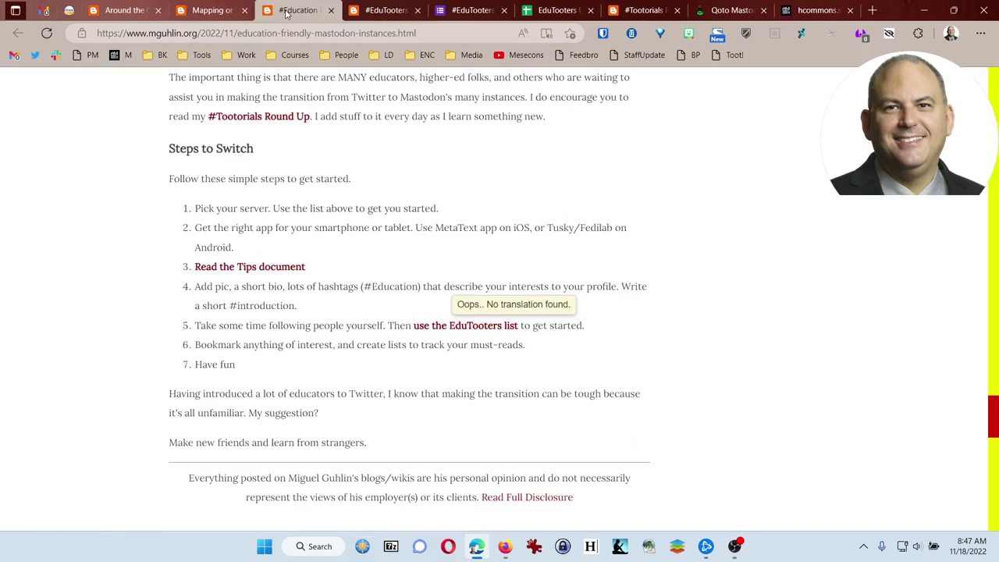
{"action": "scroll", "coordinate": [235, 269], "scroll_direction": "up", "scroll_amount": 5}
{"action": "scroll", "coordinate": [234, 269], "scroll_direction": "up", "scroll_amount": 15}
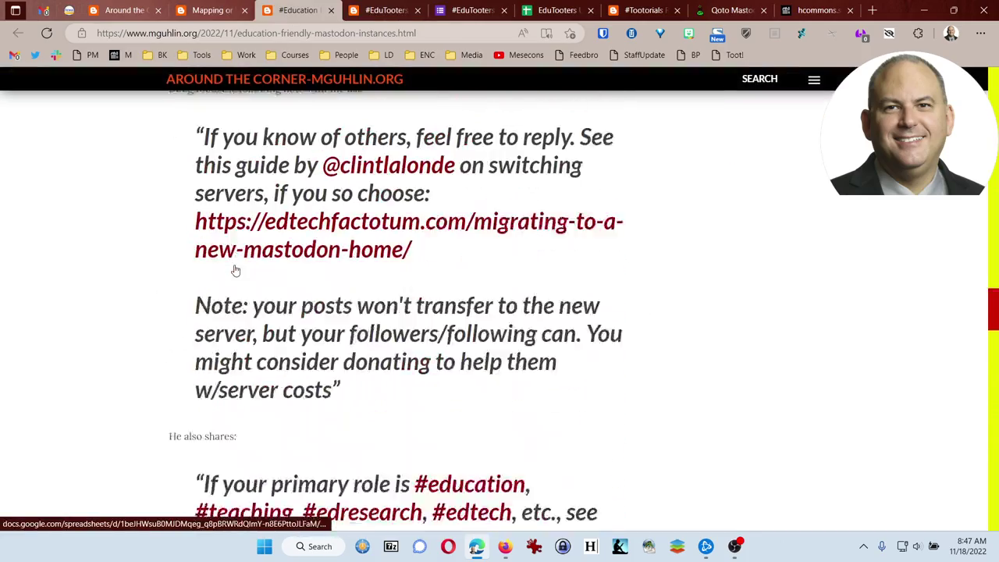
{"action": "scroll", "coordinate": [234, 269], "scroll_direction": "up", "scroll_amount": 15}
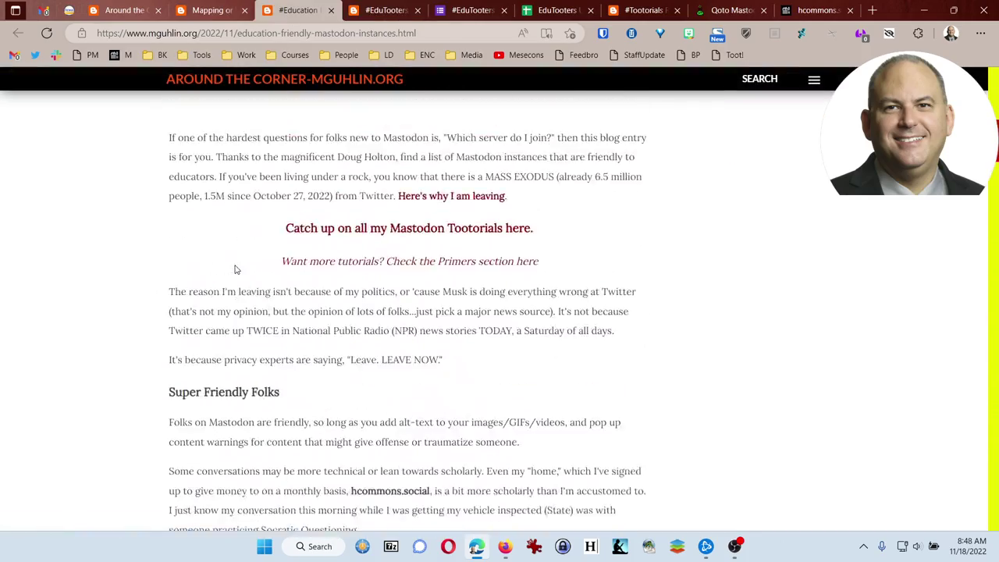
{"action": "scroll", "coordinate": [235, 269], "scroll_direction": "up", "scroll_amount": 2}
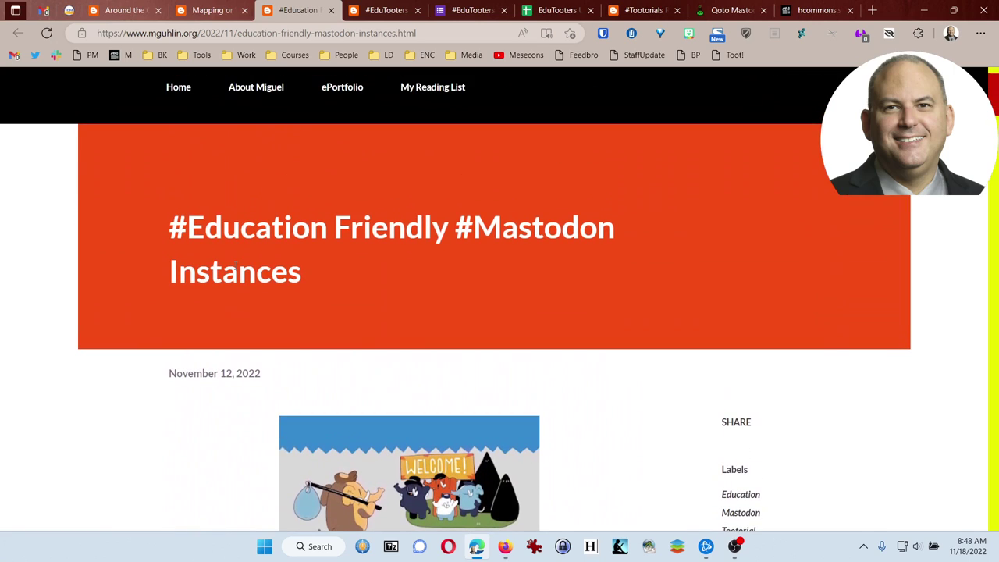
{"action": "scroll", "coordinate": [214, 283], "scroll_direction": "down", "scroll_amount": 3}
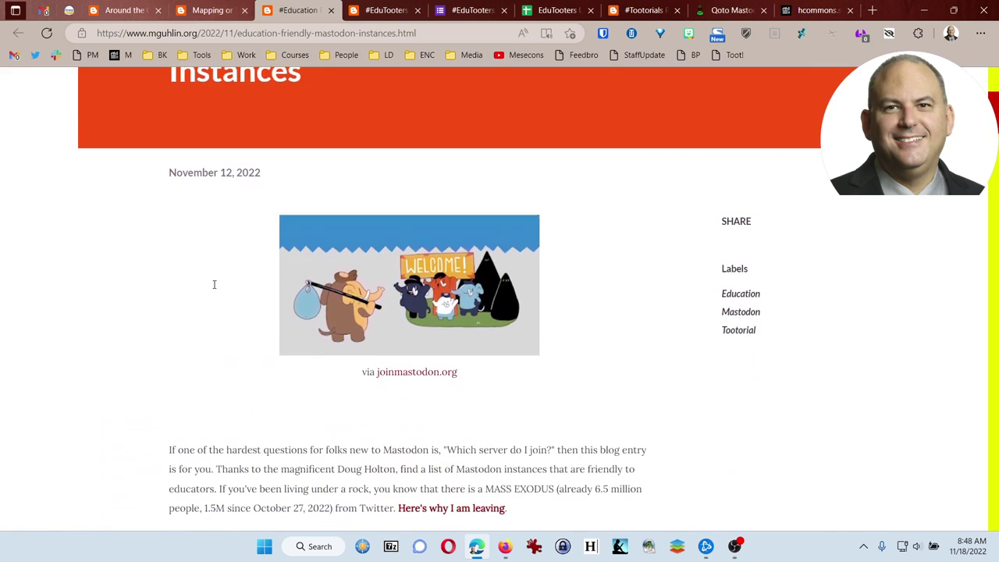
Return to the #EduTooters Unite post and scroll down to its step 3 directions.
{"action": "left_click", "coordinate": [372, 12]}
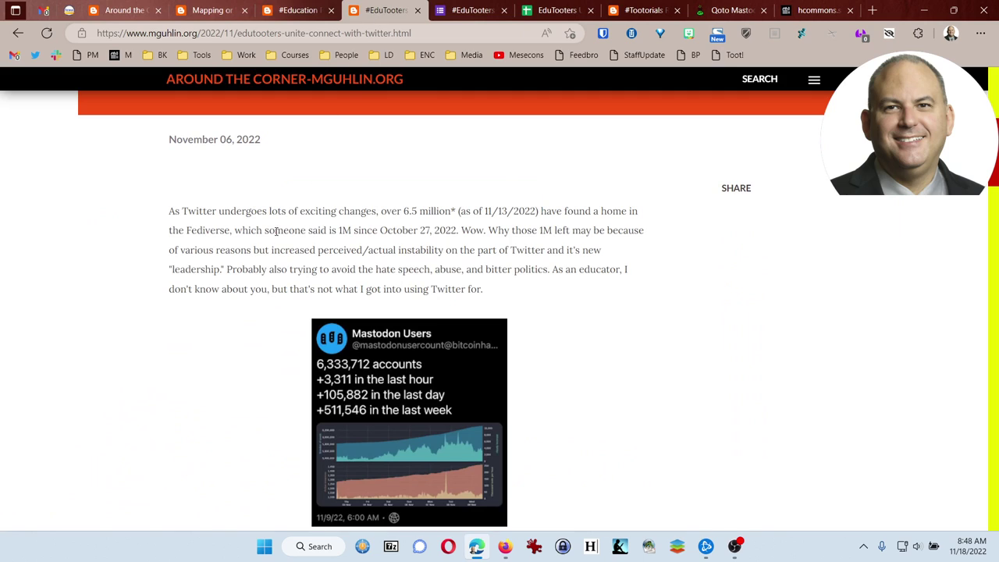
{"action": "scroll", "coordinate": [273, 234], "scroll_direction": "down", "scroll_amount": 10}
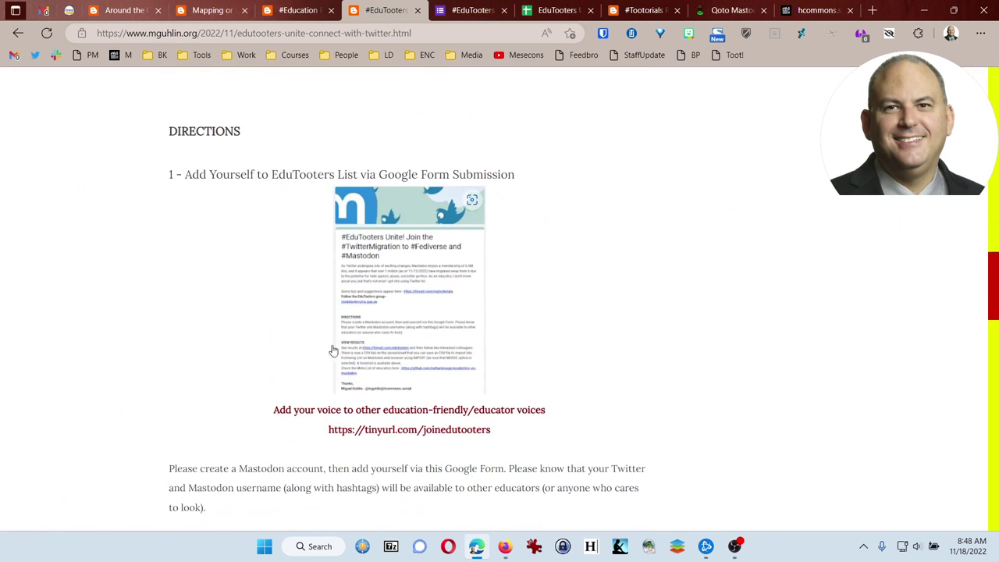
{"action": "scroll", "coordinate": [397, 314], "scroll_direction": "down", "scroll_amount": 5}
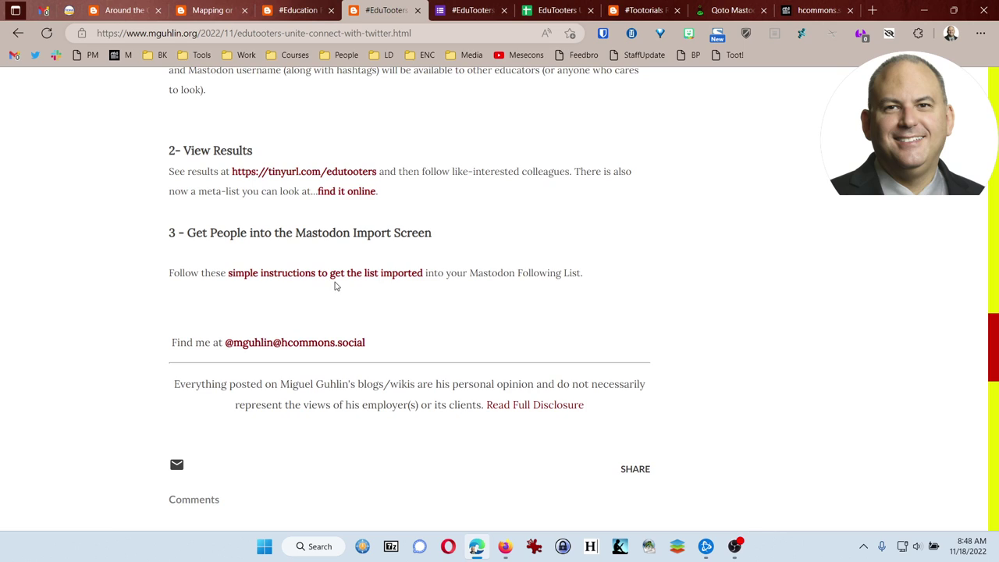
Follow the 'simple instructions to get the list imported' link and read down to Step 2 - Import File into Mastodon.
{"action": "left_click", "coordinate": [280, 279]}
{"action": "scroll", "coordinate": [287, 288], "scroll_direction": "down", "scroll_amount": 4}
{"action": "scroll", "coordinate": [287, 288], "scroll_direction": "down", "scroll_amount": 7}
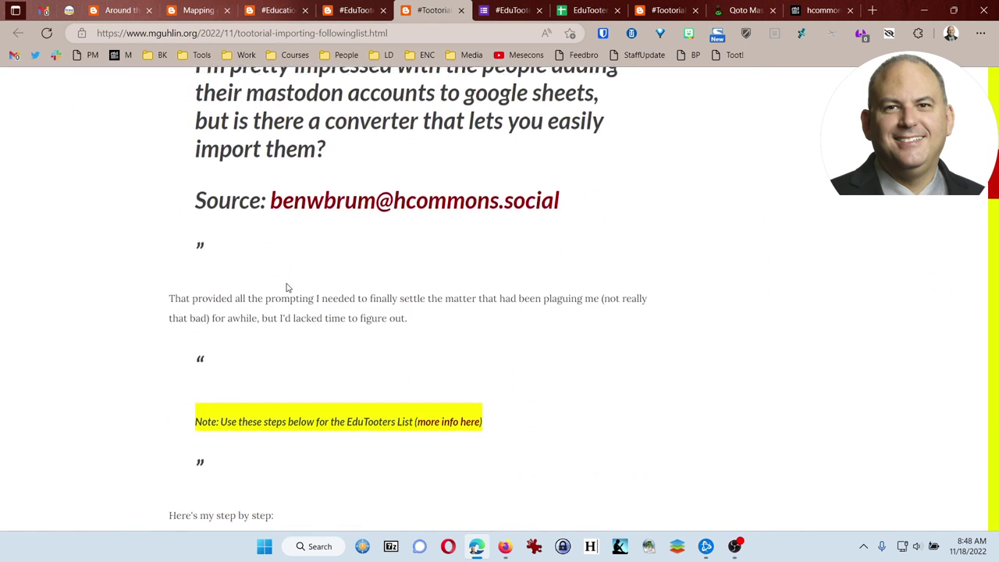
{"action": "scroll", "coordinate": [287, 288], "scroll_direction": "down", "scroll_amount": 5}
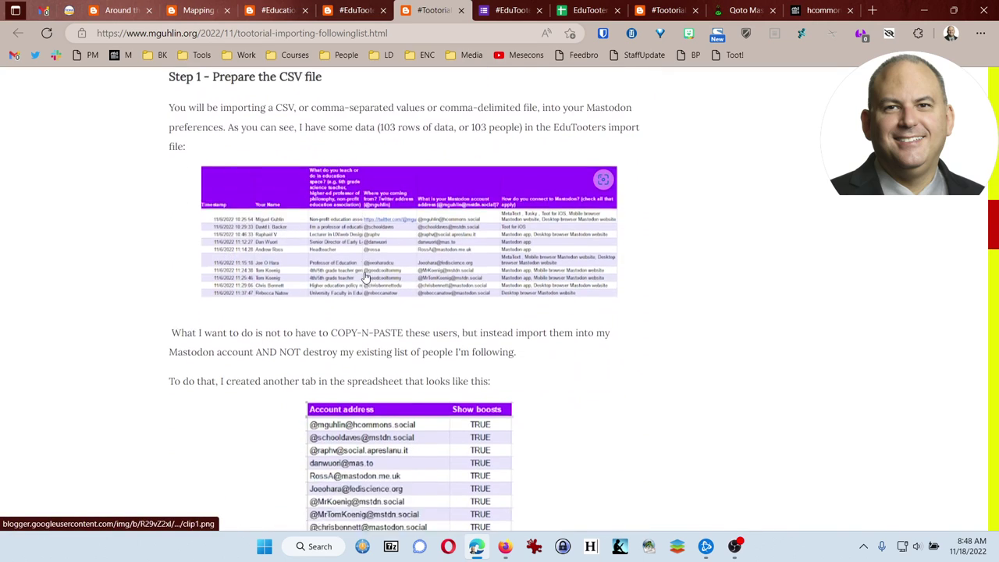
{"action": "scroll", "coordinate": [399, 293], "scroll_direction": "down", "scroll_amount": 4}
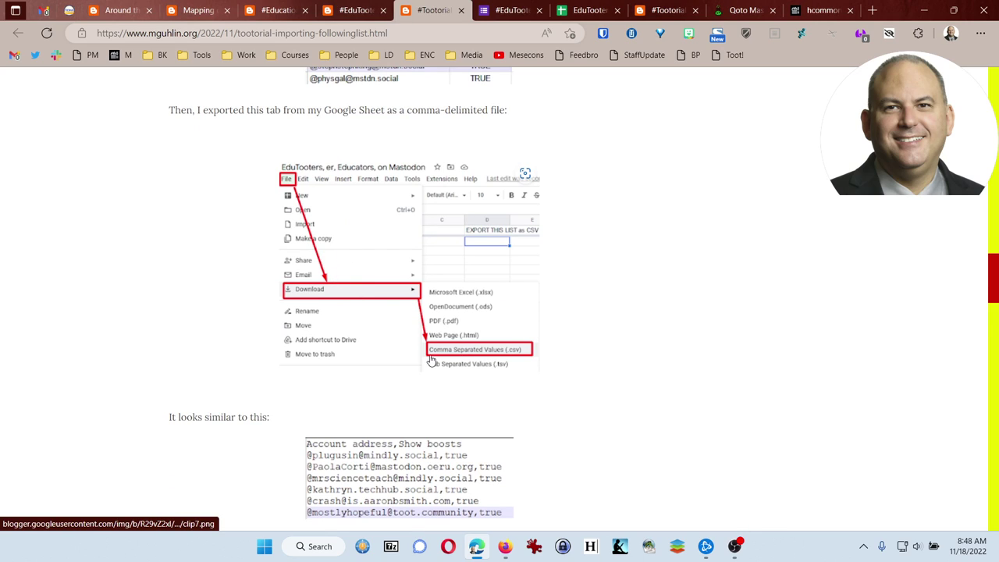
{"action": "scroll", "coordinate": [432, 362], "scroll_direction": "down", "scroll_amount": 3}
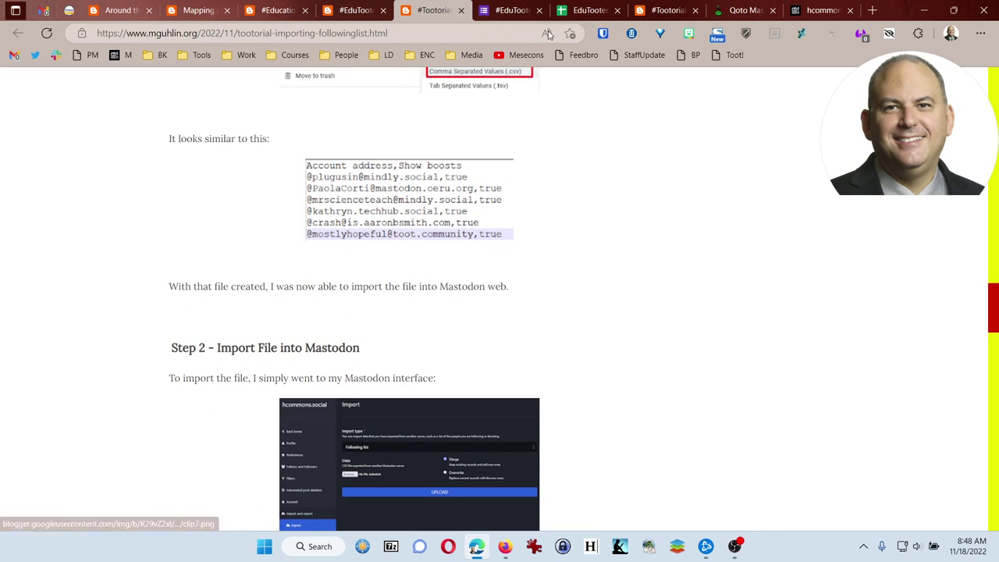
In the Qoto tab, go through Preferences and Import and export to the Import page.
{"action": "left_click", "coordinate": [745, 11]}
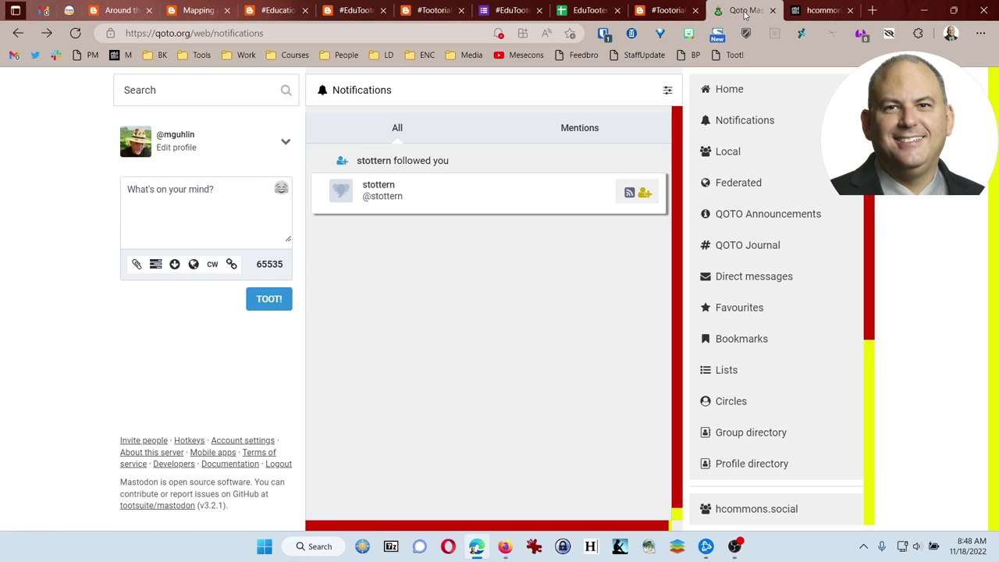
{"action": "scroll", "coordinate": [764, 382], "scroll_direction": "down", "scroll_amount": 2}
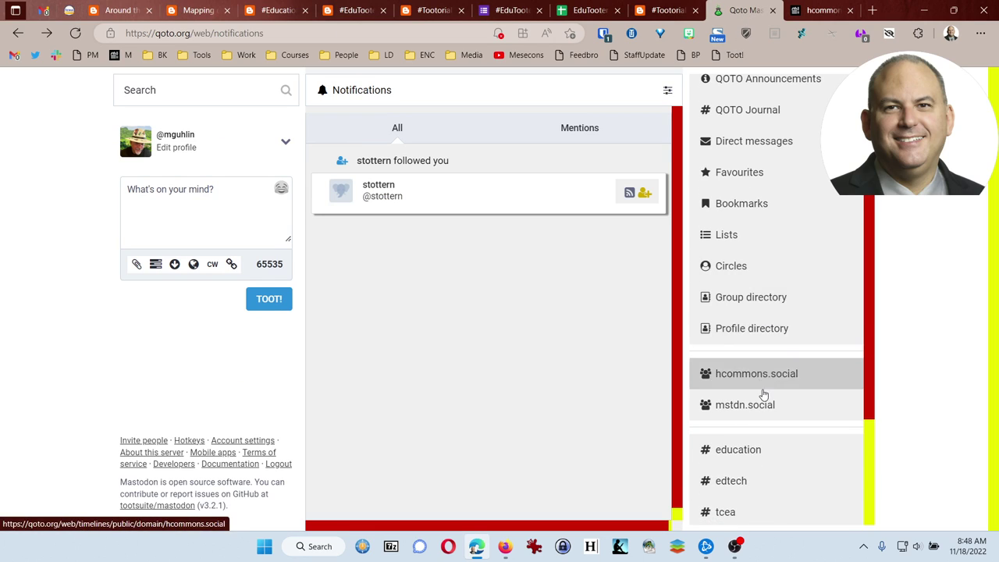
{"action": "scroll", "coordinate": [761, 394], "scroll_direction": "down", "scroll_amount": 3}
{"action": "left_click", "coordinate": [756, 409]}
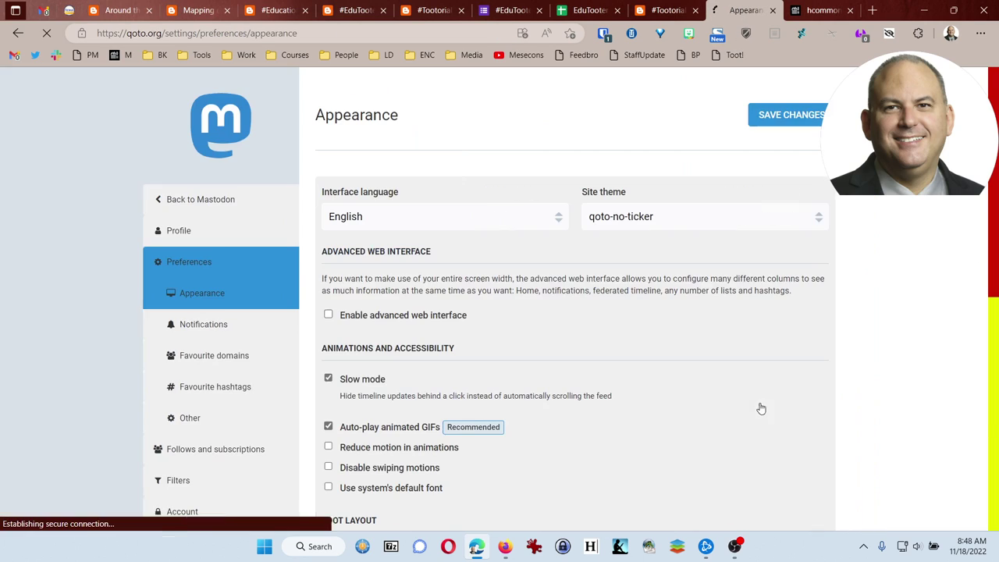
{"action": "scroll", "coordinate": [224, 436], "scroll_direction": "down", "scroll_amount": 3}
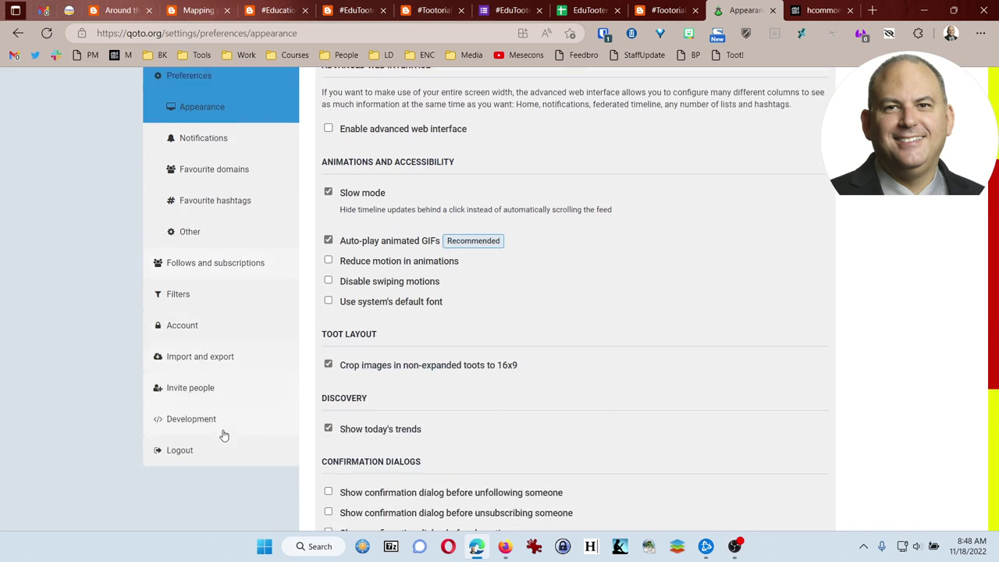
{"action": "scroll", "coordinate": [224, 436], "scroll_direction": "down", "scroll_amount": 2}
{"action": "left_click", "coordinate": [195, 267]}
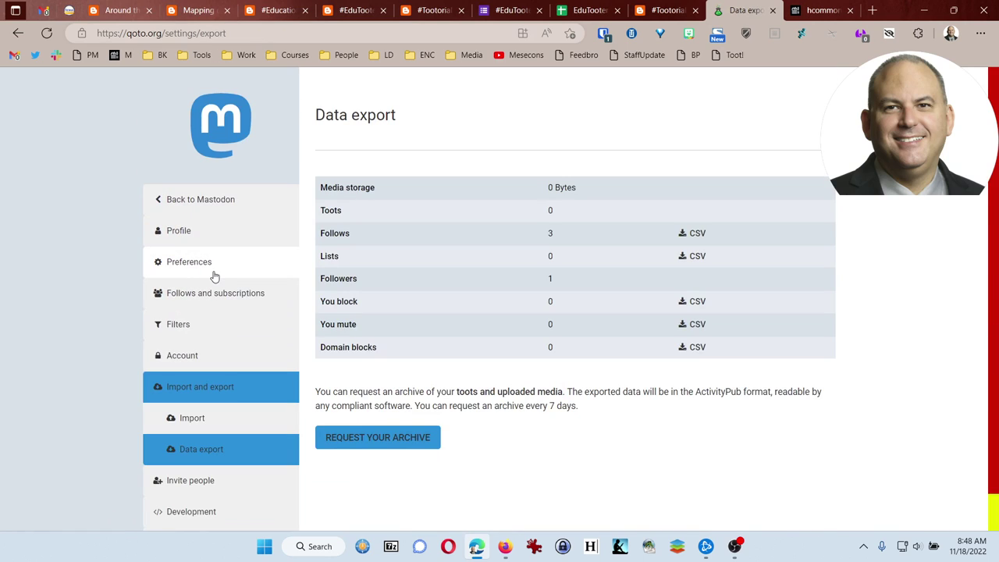
{"action": "left_click", "coordinate": [195, 421]}
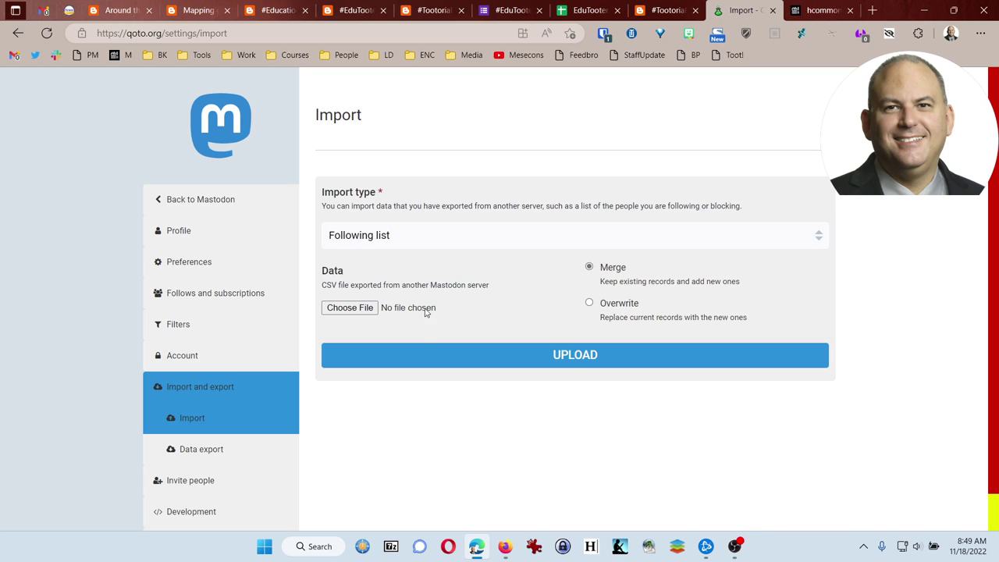
Upload the Desktop's EduTooters CSV_Export.csv as a Following list in Merge mode.
{"action": "left_click", "coordinate": [400, 310]}
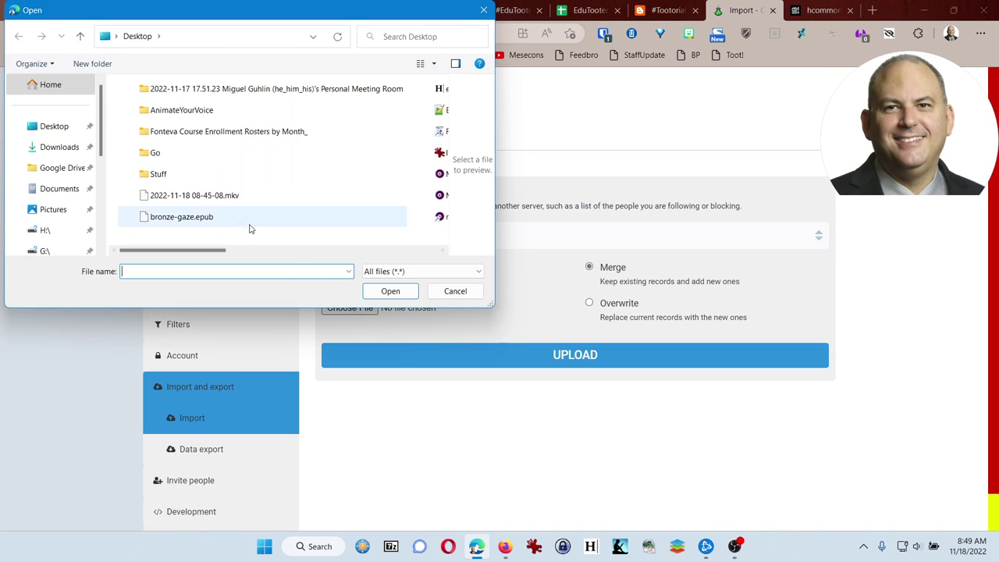
{"action": "left_click_drag", "start_coordinate": [211, 250], "coordinate": [317, 248]}
{"action": "left_click", "coordinate": [243, 110]}
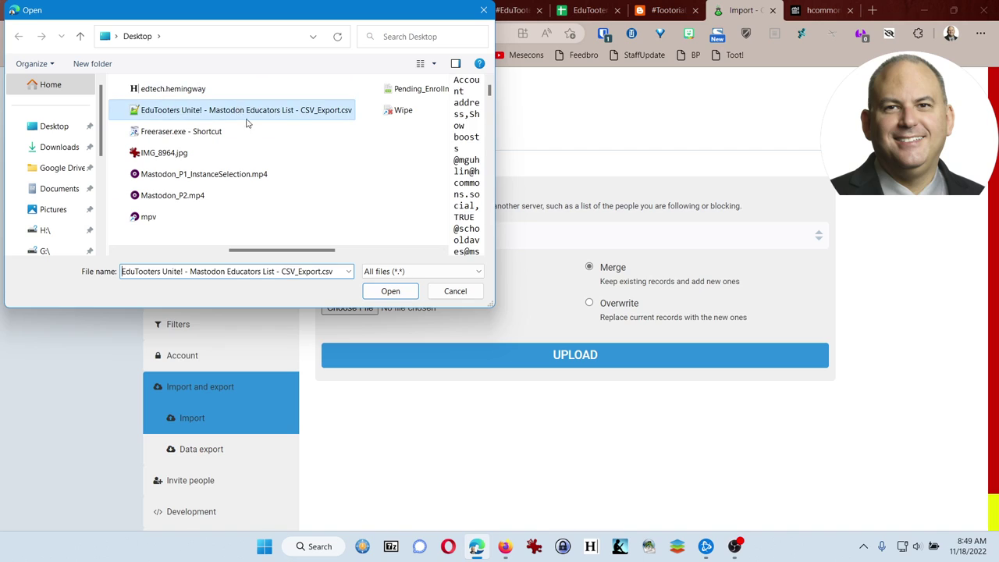
{"action": "left_click", "coordinate": [380, 292]}
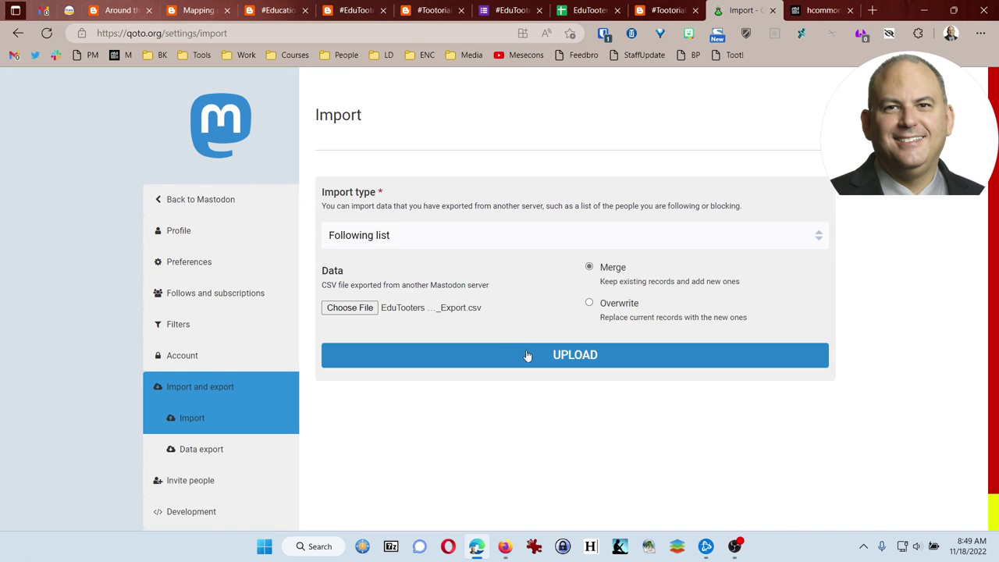
{"action": "left_click", "coordinate": [572, 354]}
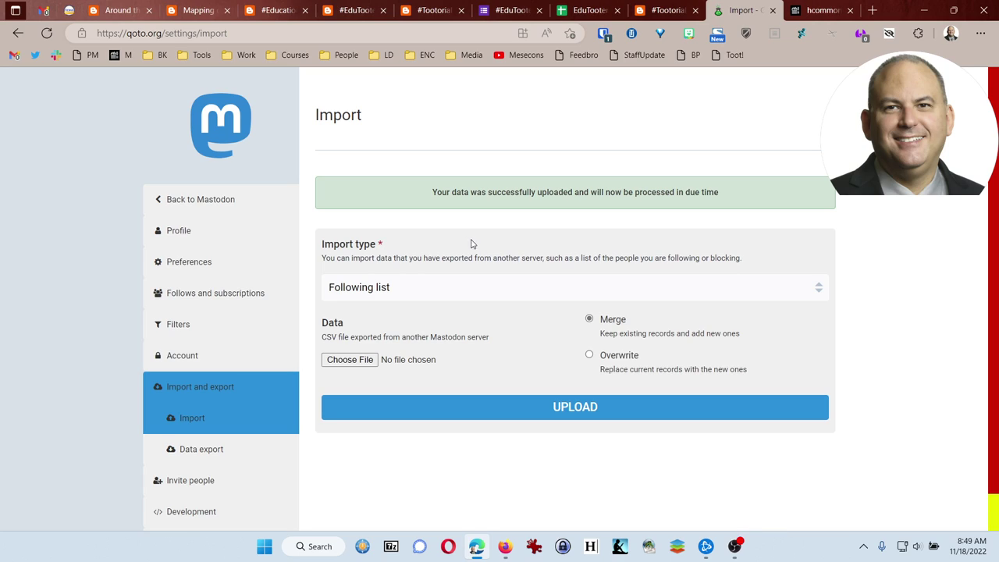
Use Back to Mastodon to get to the qoto.org Home timeline.
{"action": "left_click", "coordinate": [234, 201]}
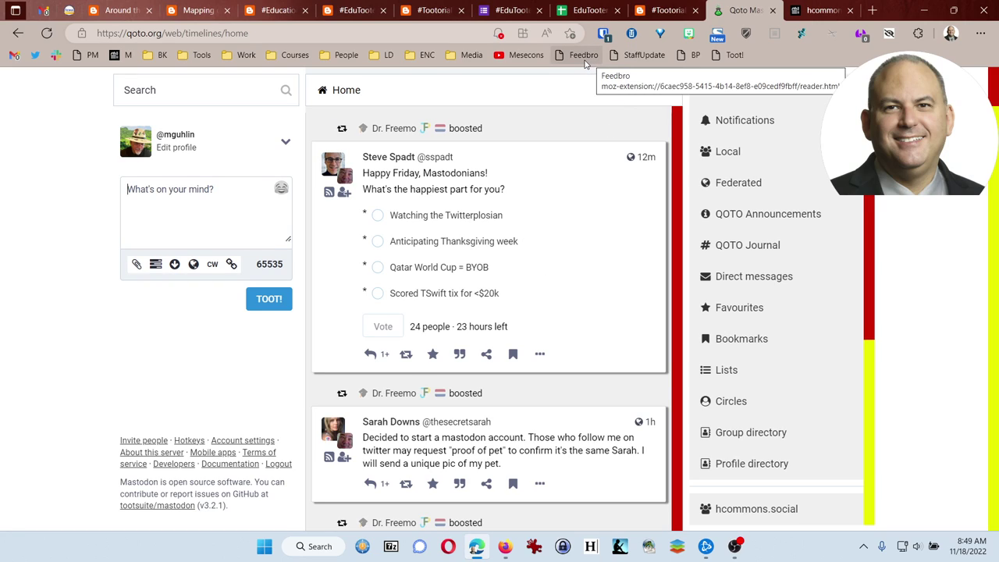
View the EduTootersForm responses sheet, then close two extra blog post tabs.
{"action": "left_click", "coordinate": [522, 9]}
{"action": "left_click", "coordinate": [579, 10]}
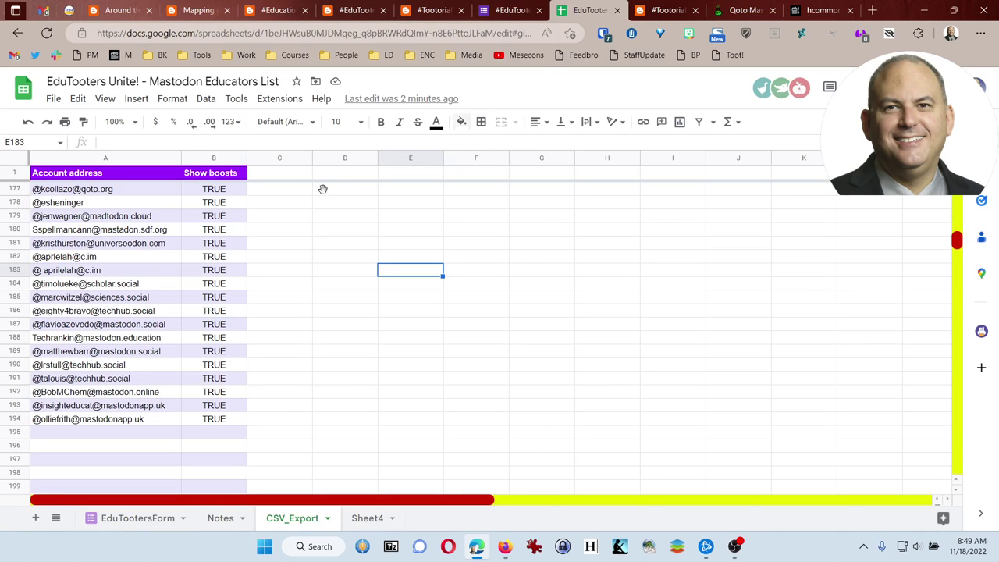
{"action": "left_click", "coordinate": [140, 518]}
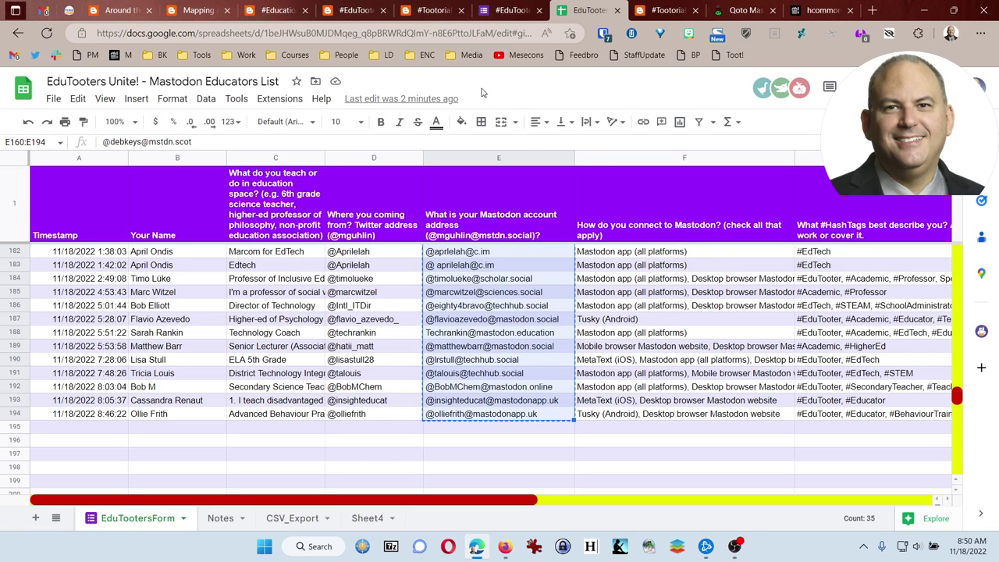
{"action": "left_click", "coordinate": [382, 10]}
{"action": "left_click", "coordinate": [382, 10]}
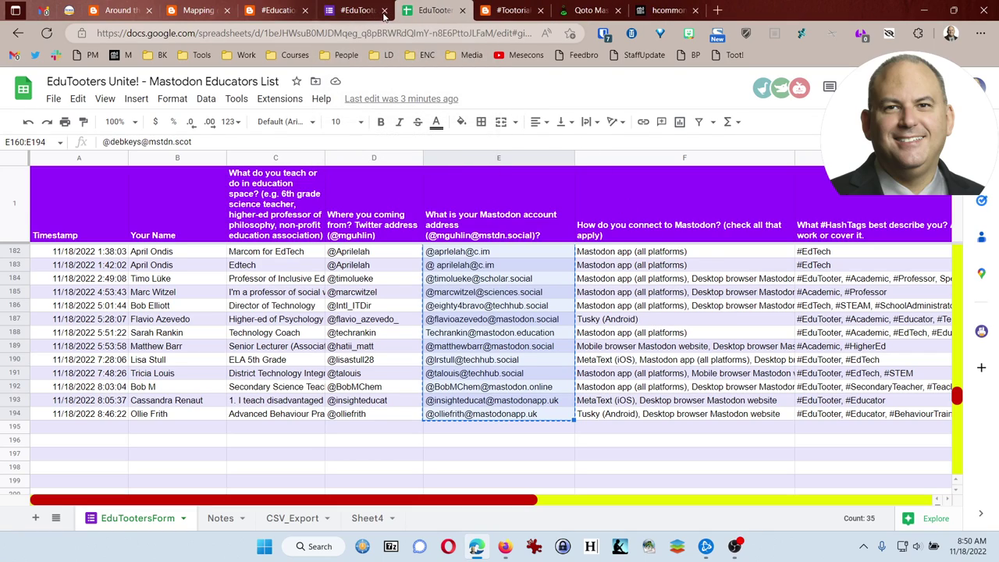
Close the education-friendly instances post and go to the top of the mguhlin.org blog listing.
{"action": "left_click", "coordinate": [300, 13]}
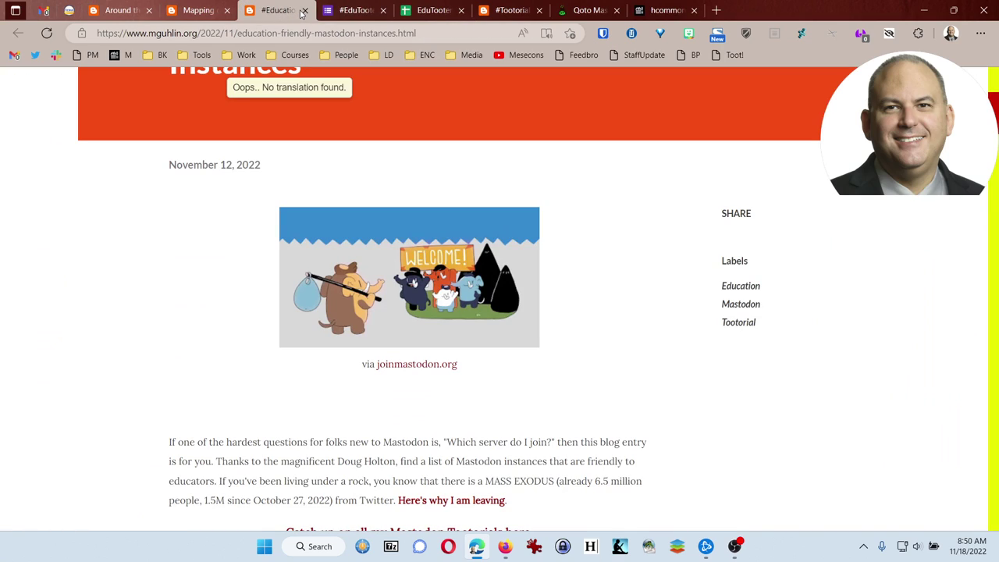
{"action": "left_click", "coordinate": [304, 10]}
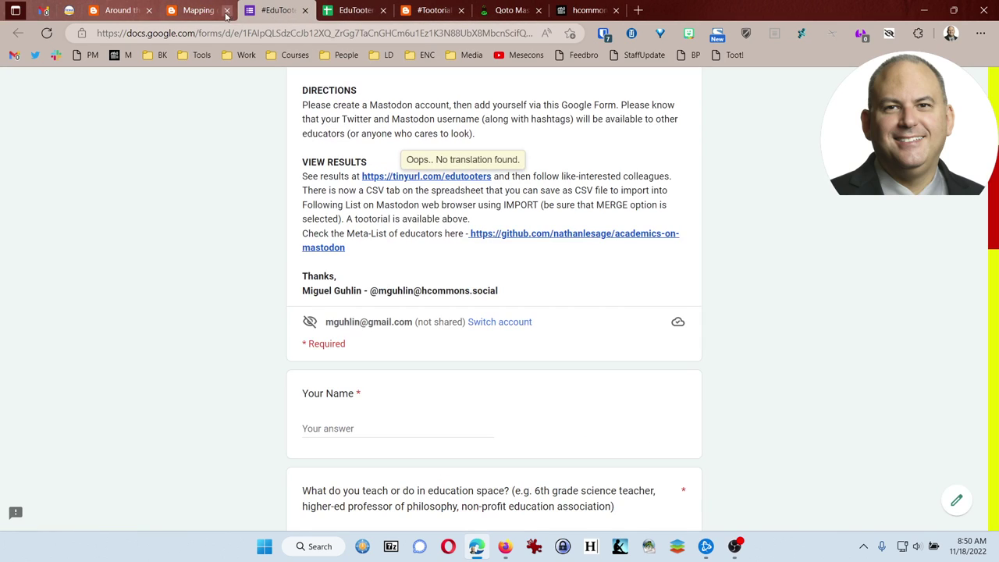
{"action": "left_click", "coordinate": [125, 11]}
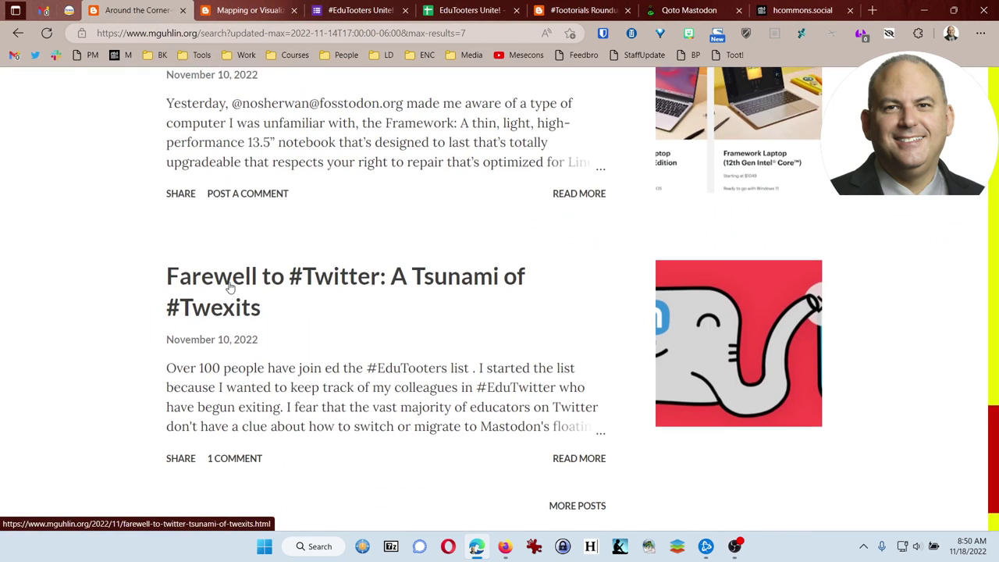
{"action": "scroll", "coordinate": [230, 287], "scroll_direction": "up", "scroll_amount": 4}
{"action": "scroll", "coordinate": [229, 287], "scroll_direction": "up", "scroll_amount": 4}
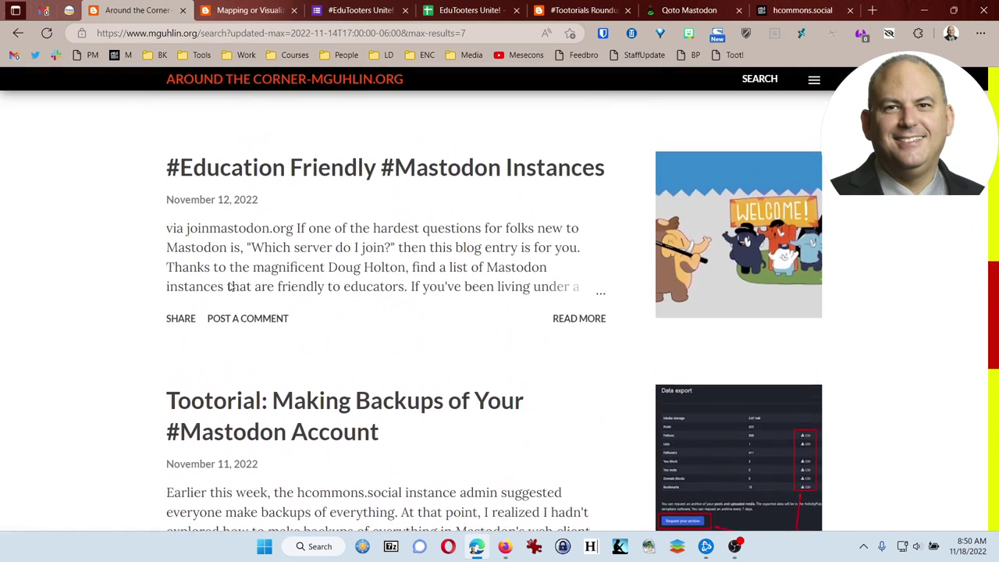
{"action": "scroll", "coordinate": [230, 287], "scroll_direction": "up", "scroll_amount": 8}
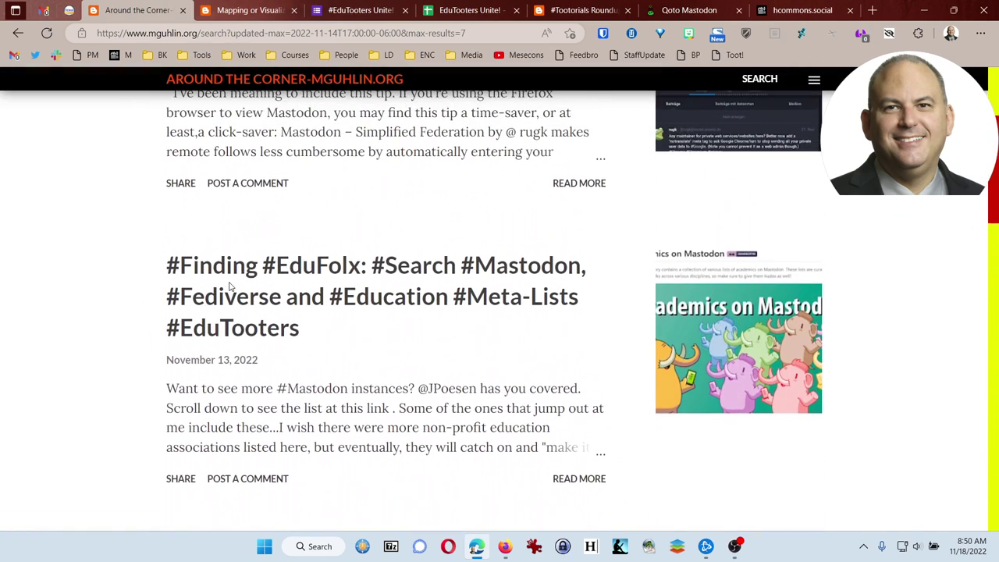
{"action": "scroll", "coordinate": [230, 287], "scroll_direction": "up", "scroll_amount": 3}
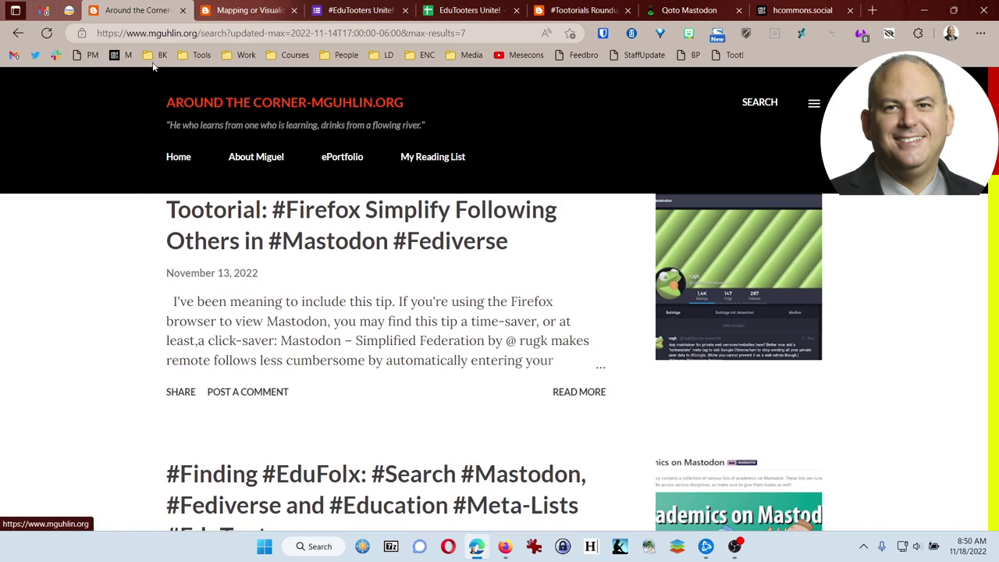
Search the blog for 'animated gifs'.
{"action": "left_click", "coordinate": [767, 113]}
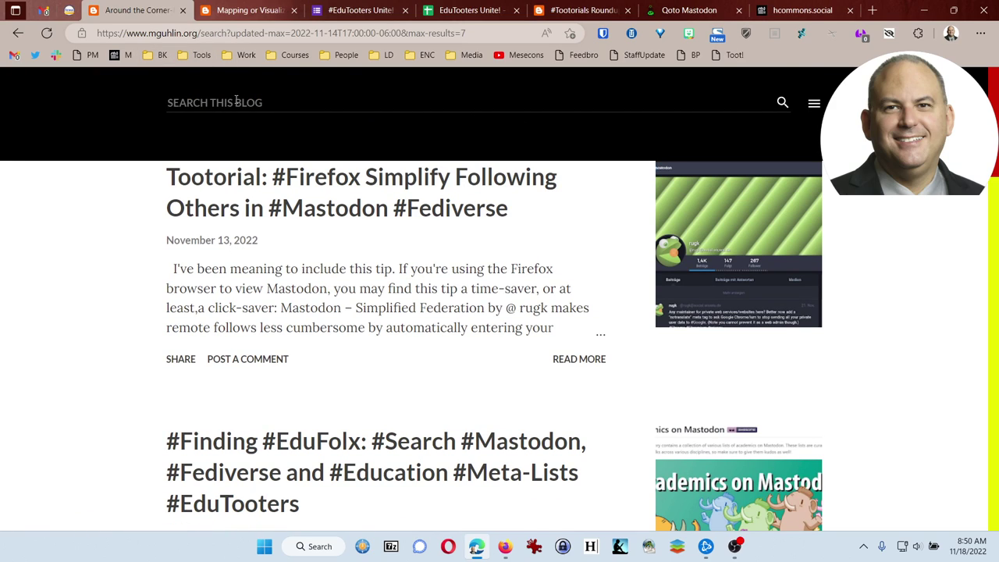
{"action": "type", "text": "animated gifs"}
{"action": "key", "text": "Return"}
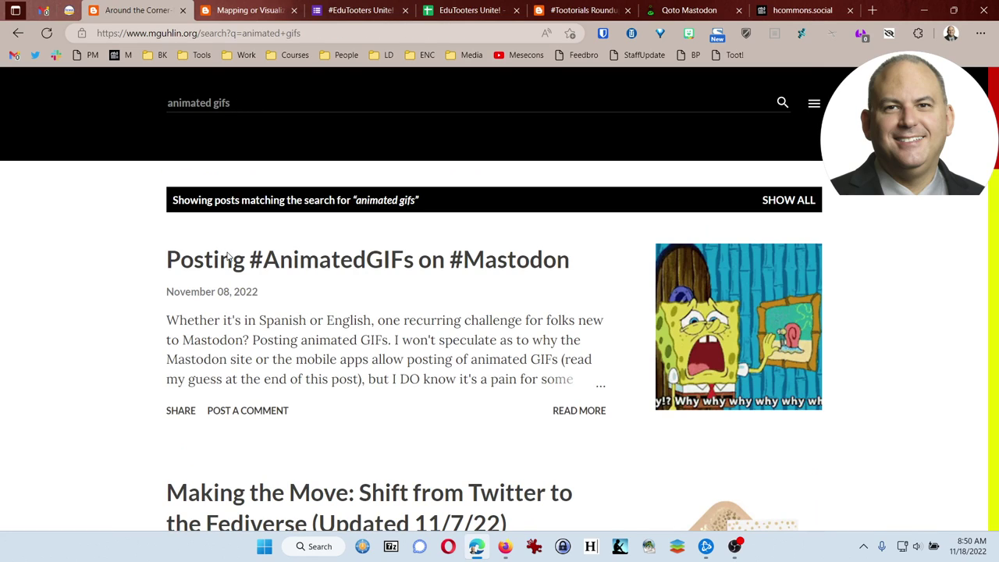
Open the animated GIFs article, then close the mapping, sign-up form, spreadsheet and Tootorials tabs.
{"action": "left_click", "coordinate": [307, 266]}
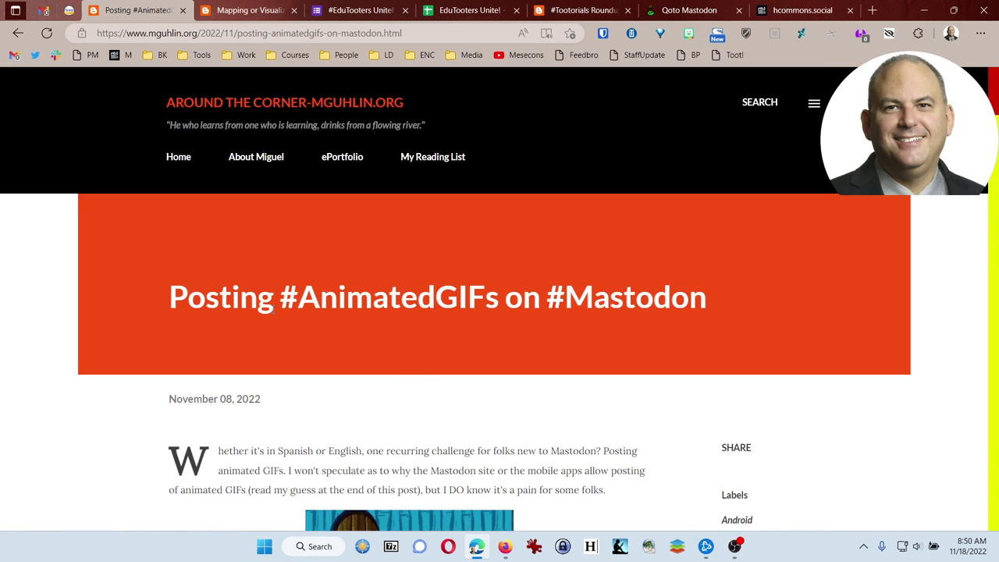
{"action": "scroll", "coordinate": [273, 310], "scroll_direction": "down", "scroll_amount": 3}
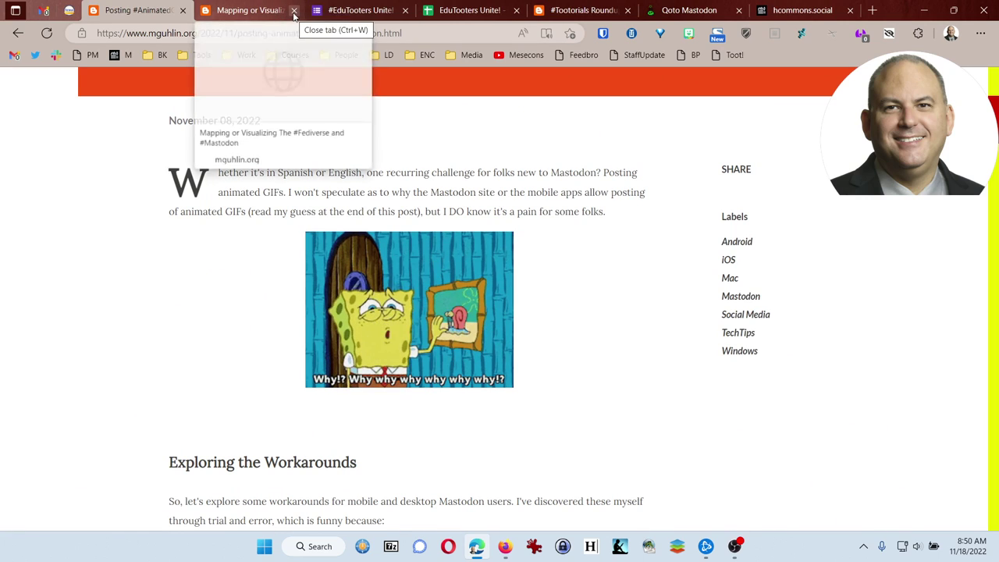
{"action": "left_click", "coordinate": [293, 10]}
{"action": "left_click", "coordinate": [293, 11]}
{"action": "left_click", "coordinate": [294, 11]}
{"action": "left_click", "coordinate": [294, 11]}
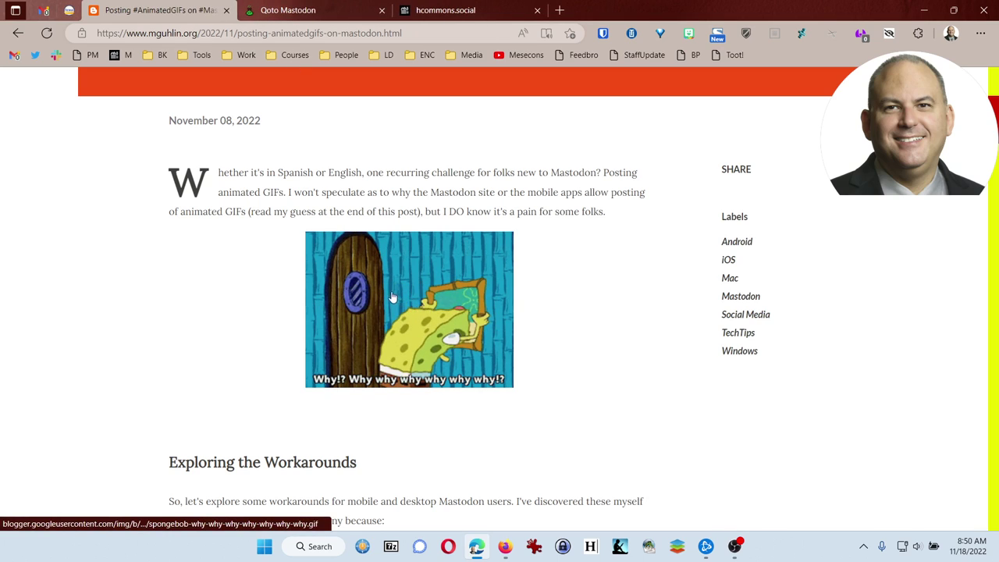
Scroll the article down to its iOS and Android app recommendations and GBoard tip.
{"action": "scroll", "coordinate": [402, 278], "scroll_direction": "down", "scroll_amount": 3}
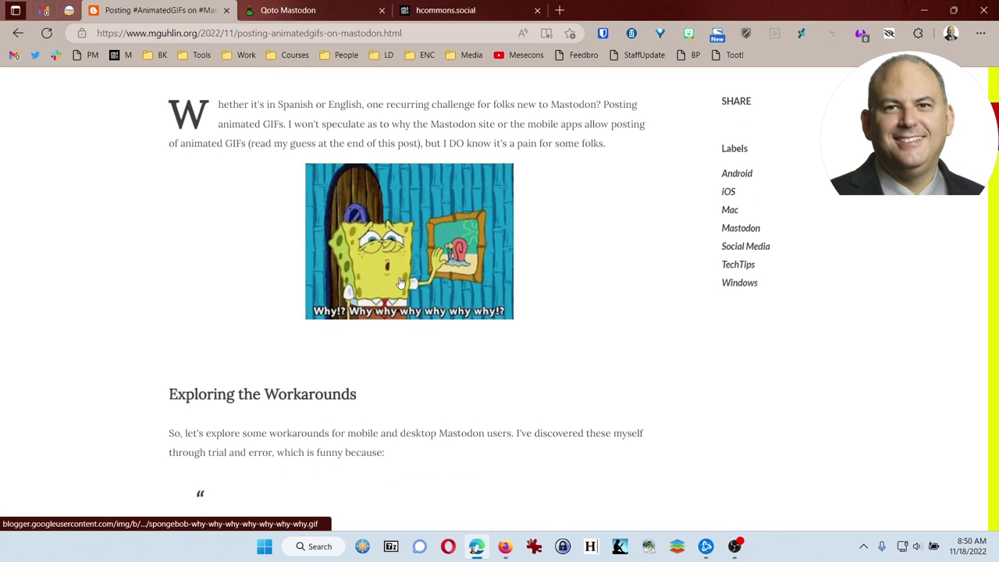
{"action": "scroll", "coordinate": [398, 281], "scroll_direction": "up", "scroll_amount": 1}
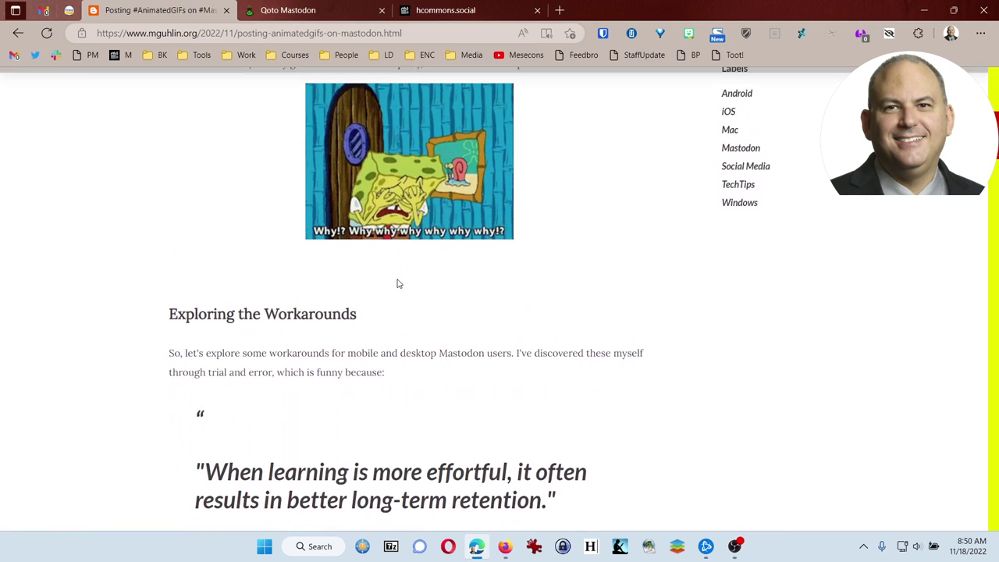
{"action": "scroll", "coordinate": [398, 281], "scroll_direction": "down", "scroll_amount": 3}
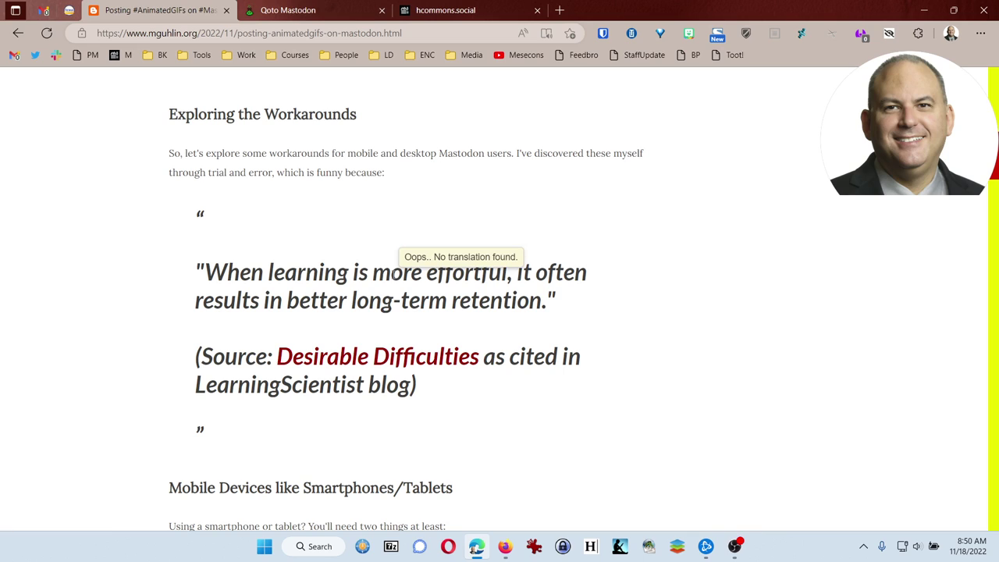
{"action": "scroll", "coordinate": [392, 274], "scroll_direction": "down", "scroll_amount": 5}
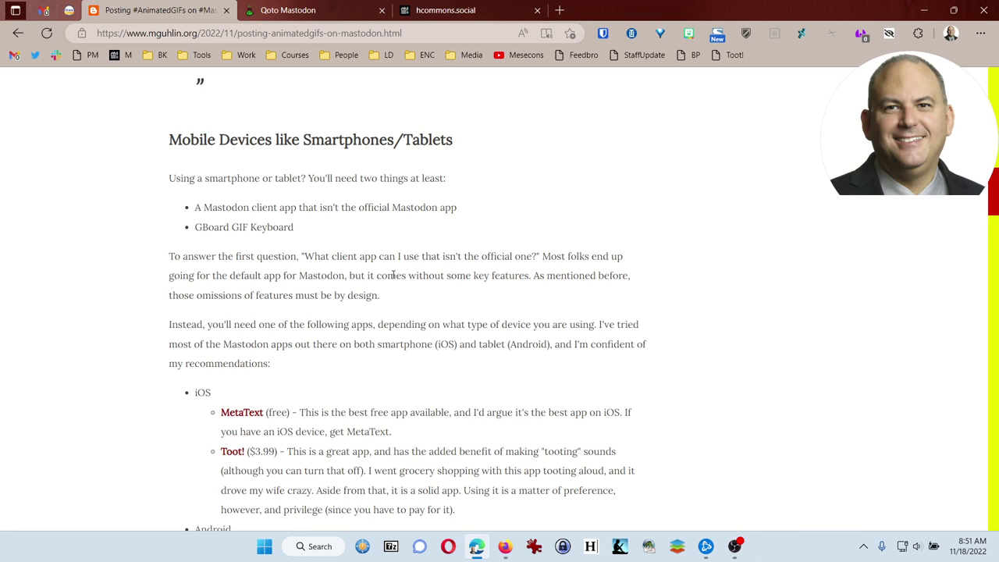
{"action": "scroll", "coordinate": [392, 275], "scroll_direction": "down", "scroll_amount": 3}
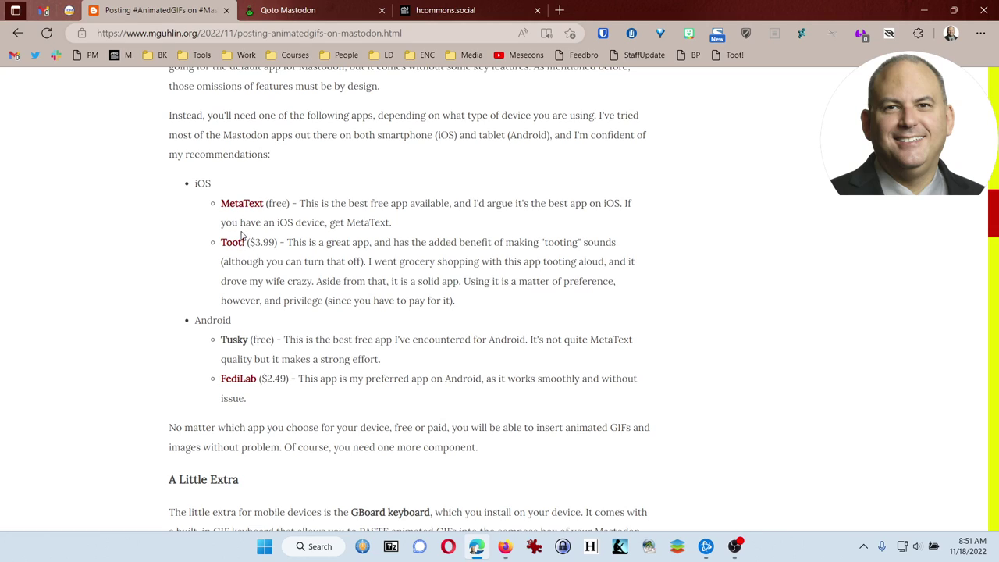
{"action": "mouse_move", "coordinate": [244, 219]}
Highlight 'GBoard keyboard' in the article and keep reading further down.
{"action": "scroll", "coordinate": [231, 397], "scroll_direction": "down", "scroll_amount": 2}
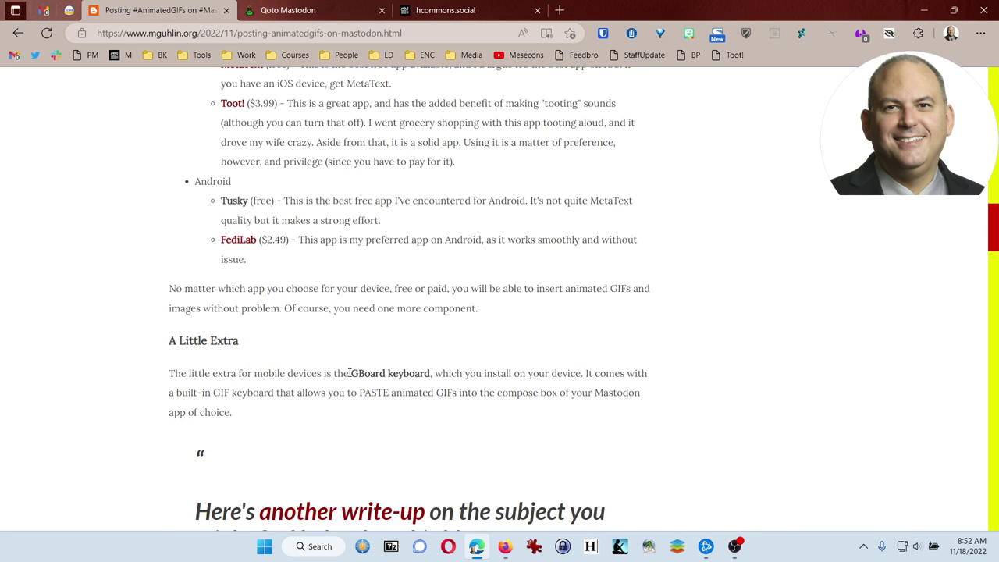
{"action": "left_click_drag", "start_coordinate": [351, 373], "coordinate": [430, 373]}
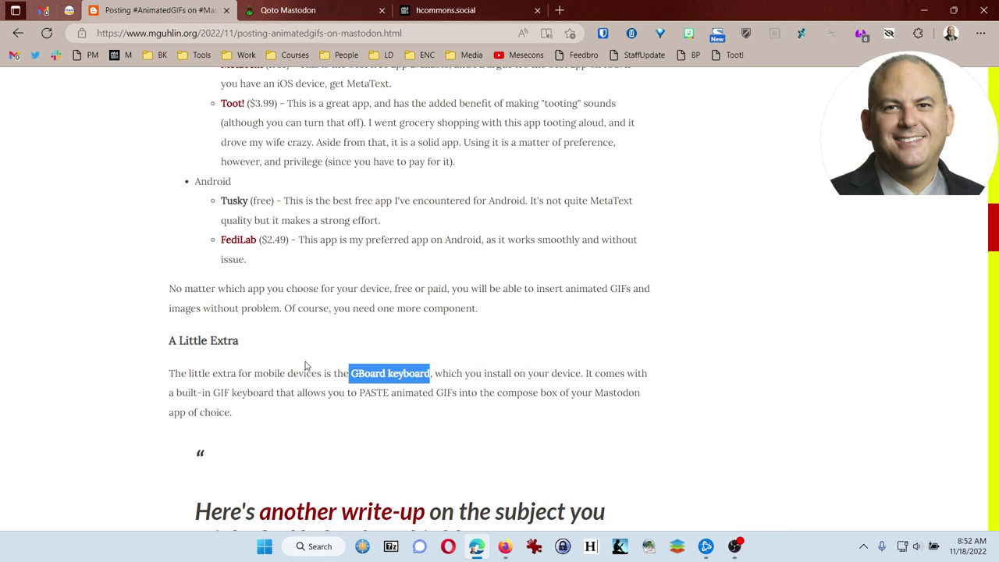
{"action": "scroll", "coordinate": [365, 374], "scroll_direction": "down", "scroll_amount": 2}
{"action": "scroll", "coordinate": [409, 387], "scroll_direction": "down", "scroll_amount": 2}
{"action": "scroll", "coordinate": [409, 386], "scroll_direction": "down", "scroll_amount": 3}
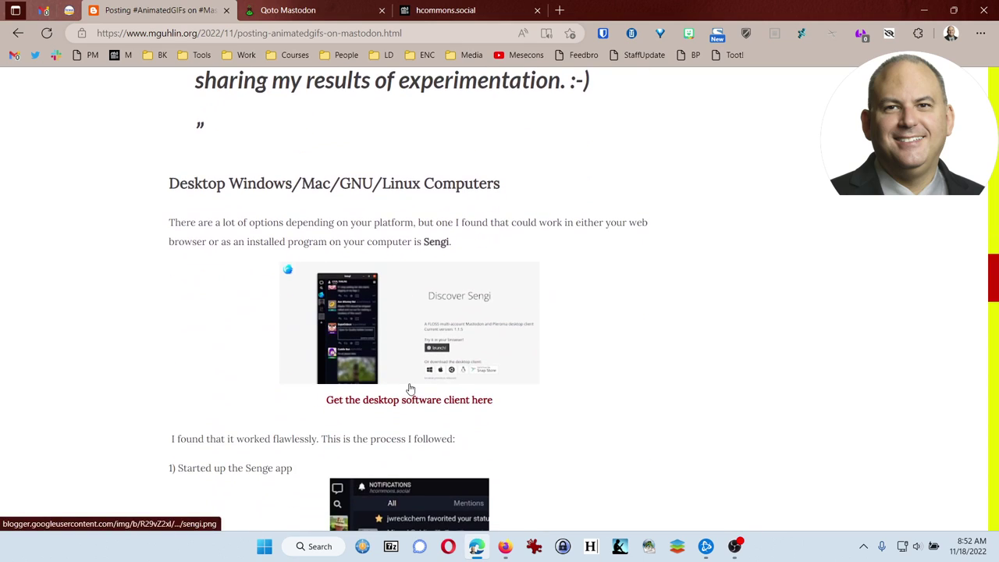
Highlight 'Sengi' in the Desktop Windows/Mac/GNU/Linux Computers section.
{"action": "scroll", "coordinate": [410, 389], "scroll_direction": "up", "scroll_amount": 2}
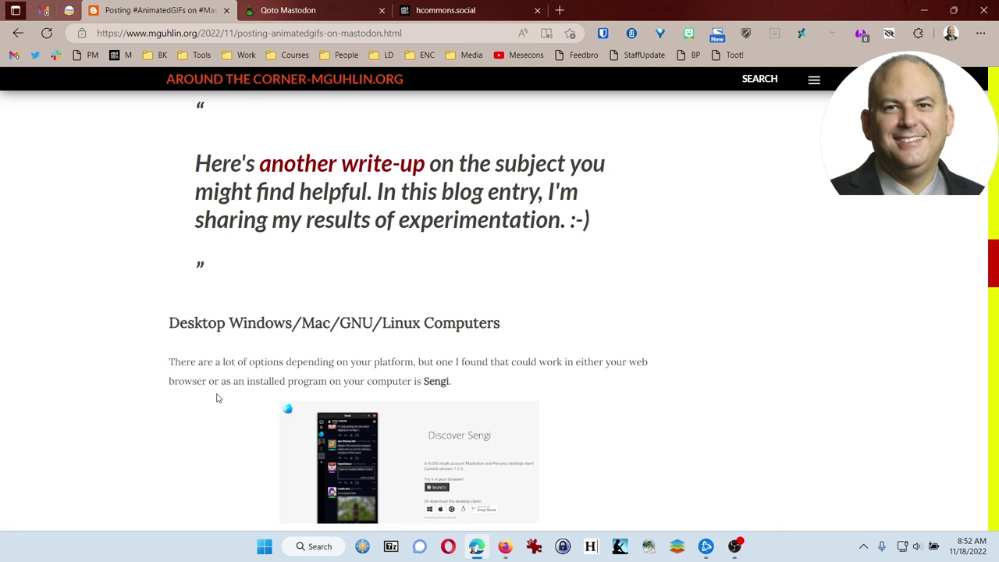
{"action": "scroll", "coordinate": [218, 397], "scroll_direction": "down", "scroll_amount": 3}
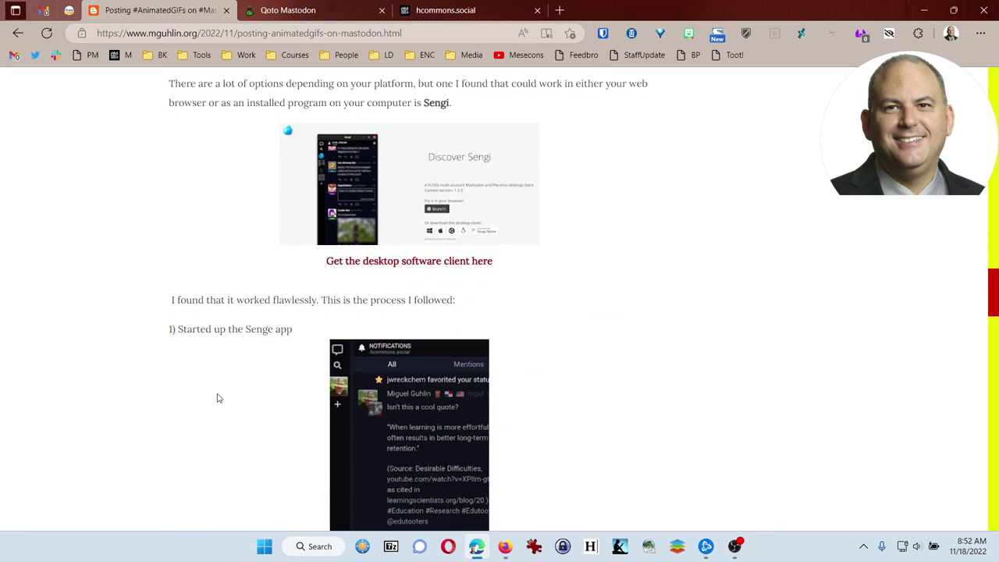
{"action": "scroll", "coordinate": [218, 398], "scroll_direction": "down", "scroll_amount": 1}
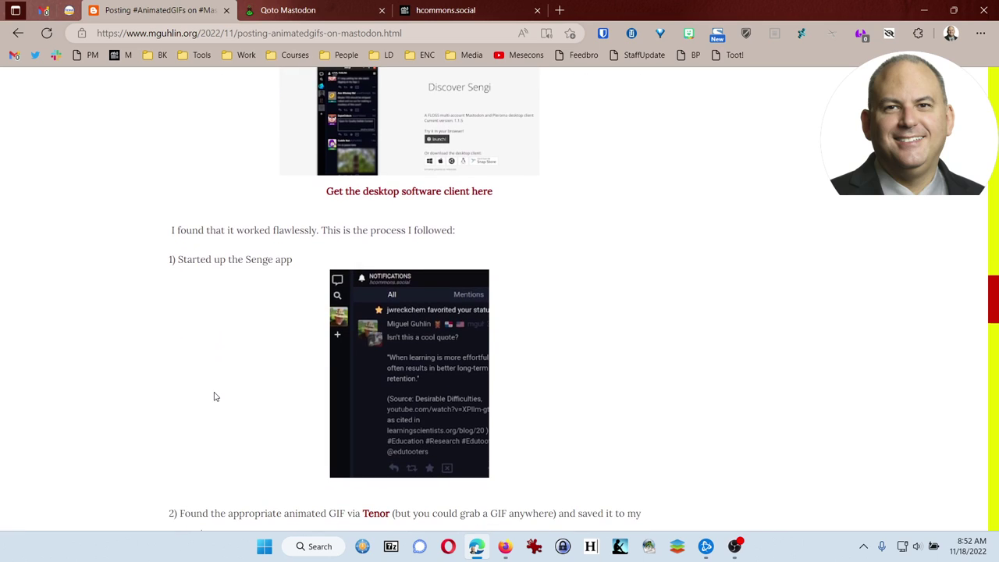
{"action": "scroll", "coordinate": [216, 397], "scroll_direction": "up", "scroll_amount": 3}
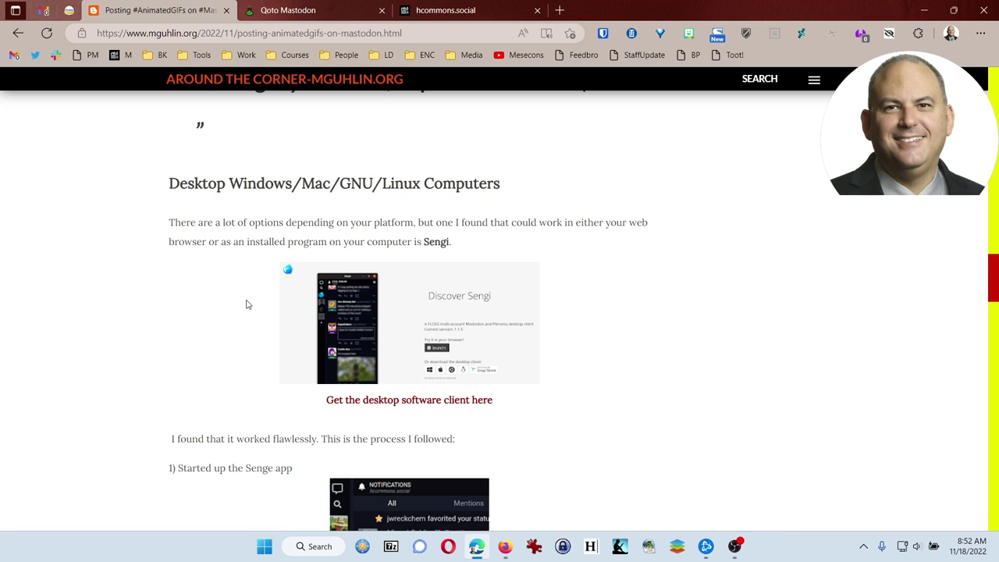
{"action": "left_click_drag", "start_coordinate": [460, 249], "coordinate": [422, 243]}
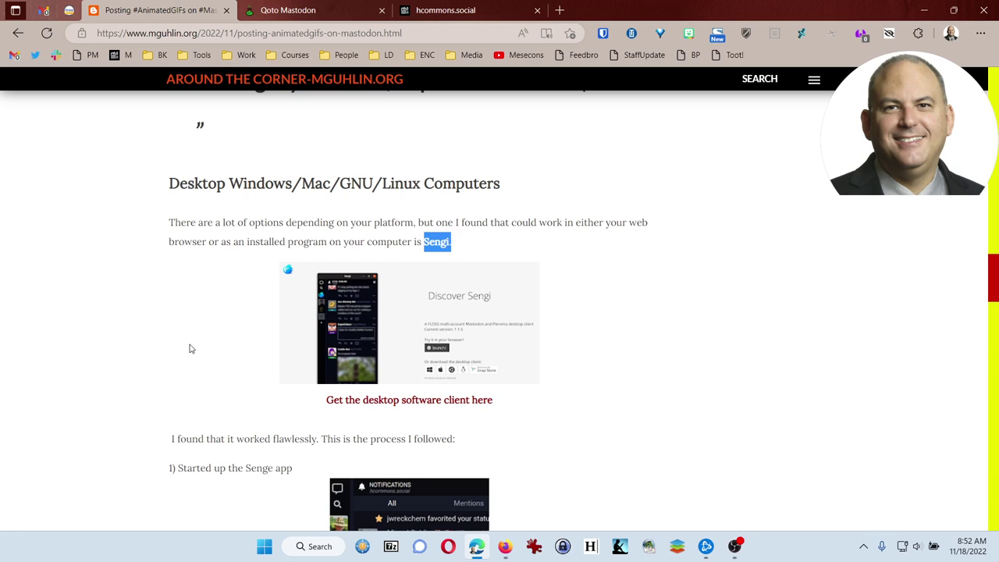
{"action": "scroll", "coordinate": [261, 357], "scroll_direction": "down", "scroll_amount": 3}
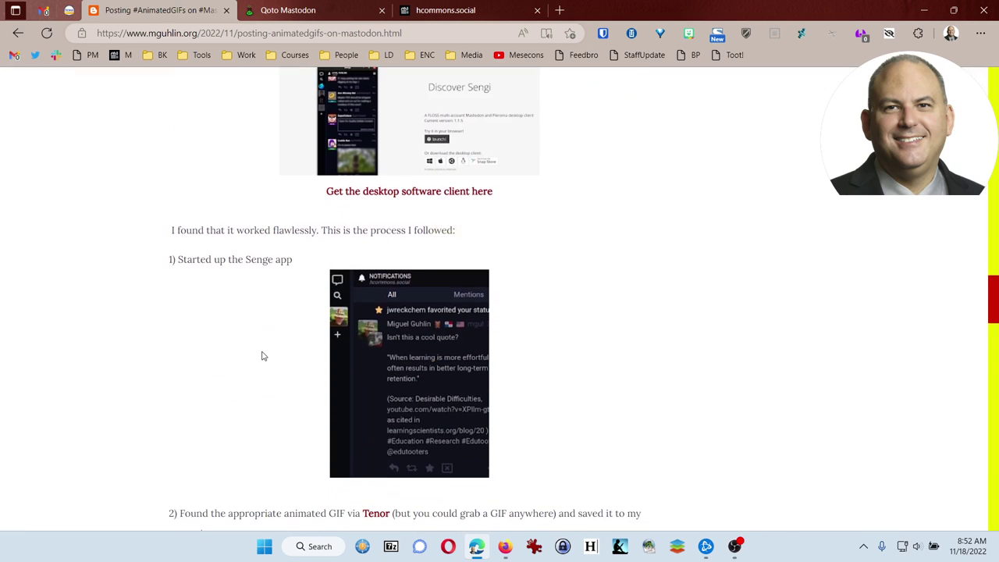
Launch Sengi in the browser, maximize it to view all columns, then minimize it.
{"action": "left_click", "coordinate": [403, 195]}
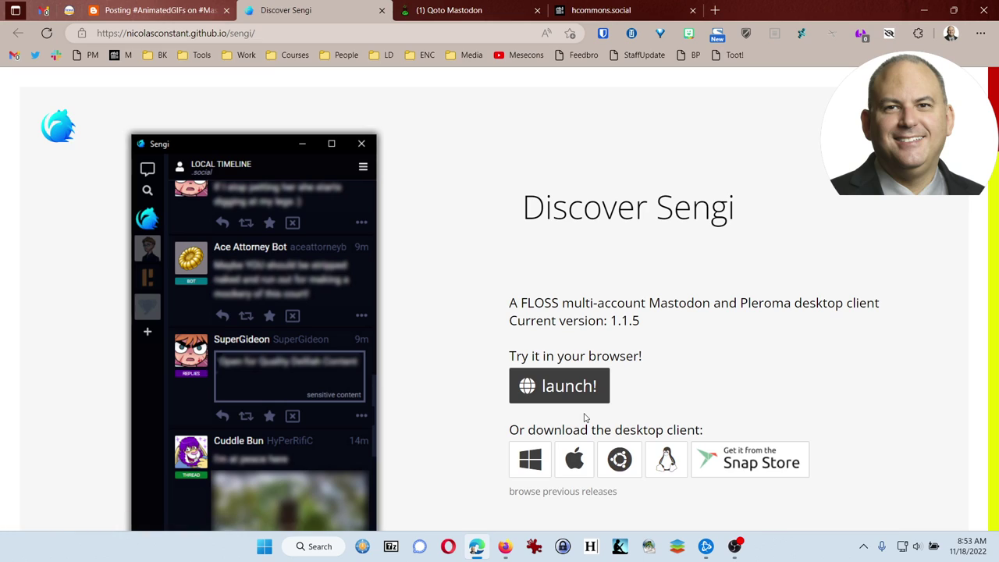
{"action": "left_click", "coordinate": [569, 387]}
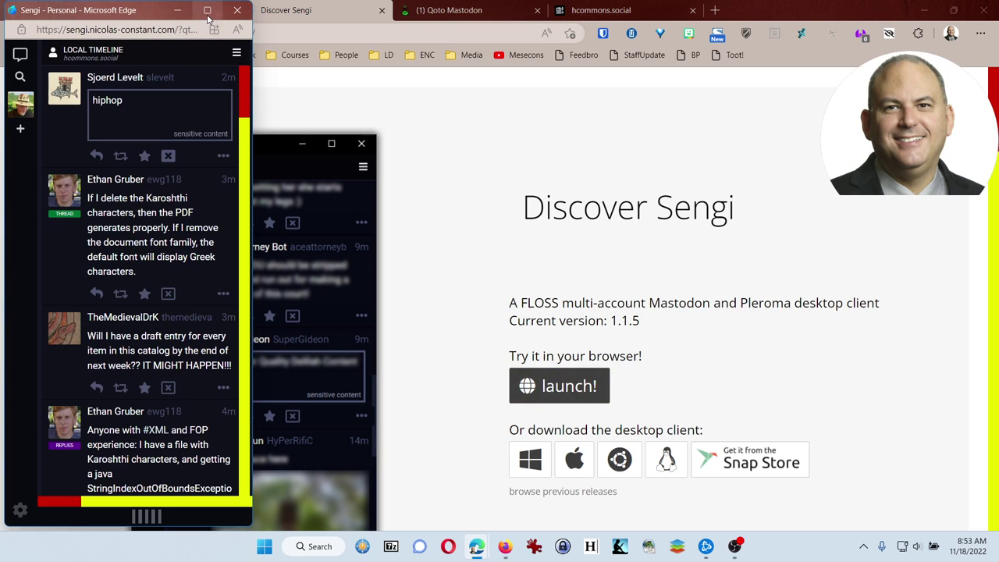
{"action": "mouse_move", "coordinate": [207, 17]}
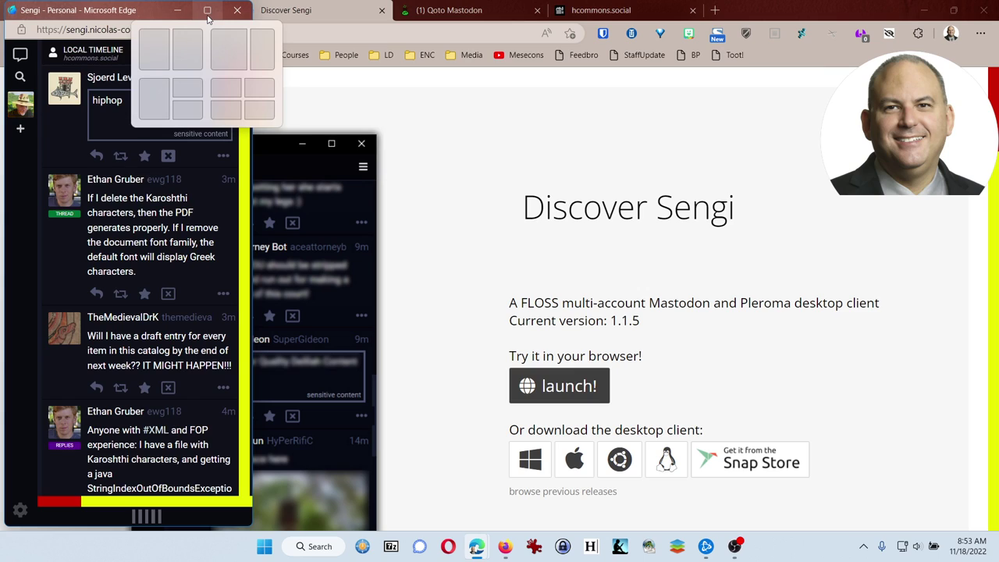
{"action": "left_click", "coordinate": [207, 16]}
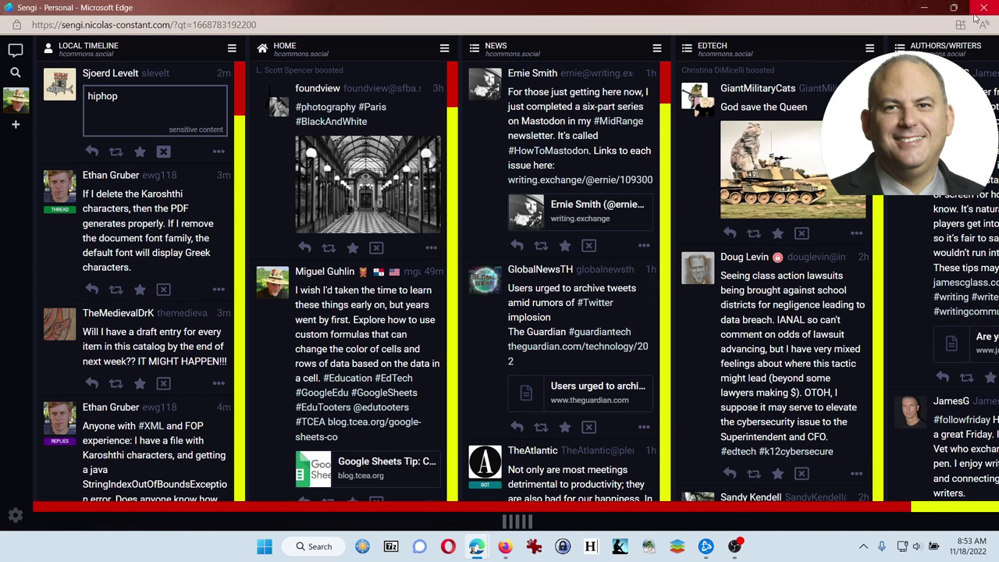
{"action": "left_click", "coordinate": [927, 8]}
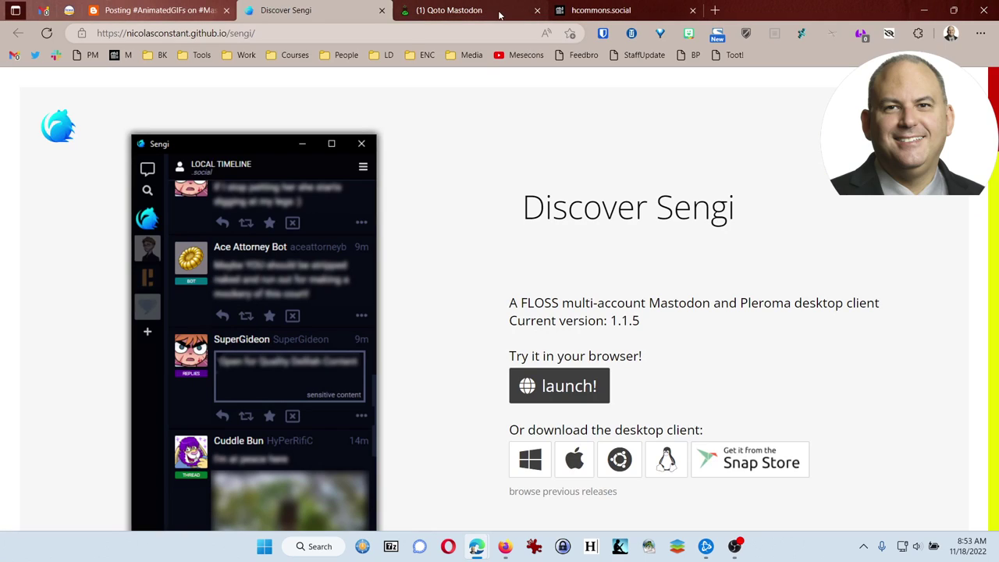
Switch to the hcommons.social tab and scroll through its home feed.
{"action": "left_click", "coordinate": [590, 12]}
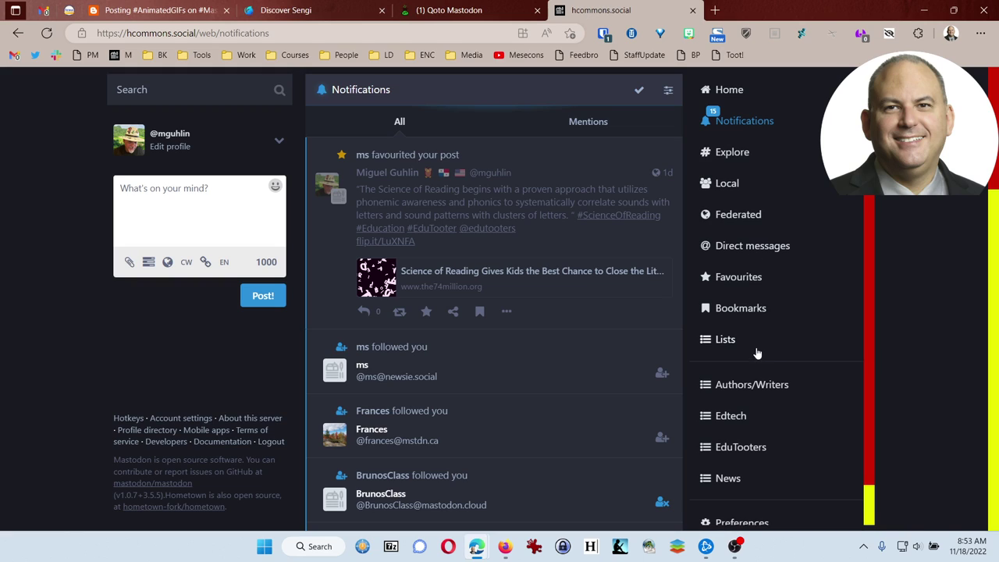
{"action": "scroll", "coordinate": [757, 353], "scroll_direction": "down", "scroll_amount": 1}
{"action": "scroll", "coordinate": [753, 346], "scroll_direction": "down", "scroll_amount": 2}
{"action": "scroll", "coordinate": [754, 346], "scroll_direction": "up", "scroll_amount": 1}
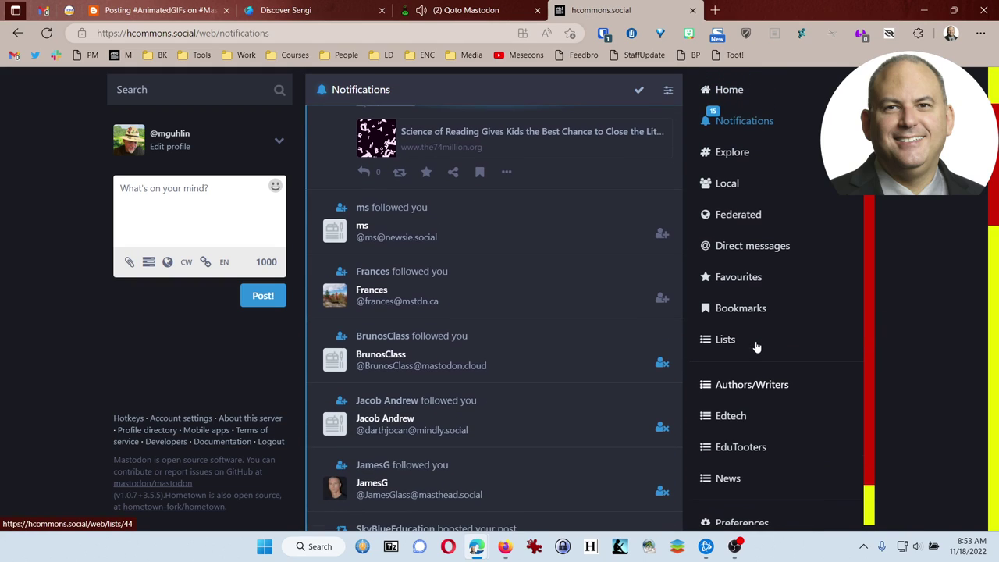
Browse the bookmarked posts, then bring up the Lists overview.
{"action": "left_click", "coordinate": [753, 312]}
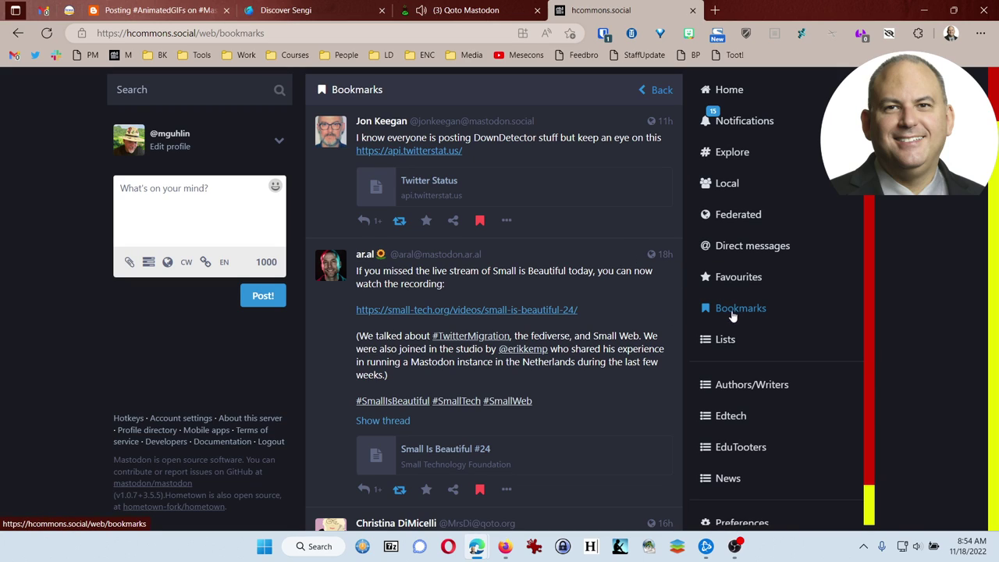
{"action": "scroll", "coordinate": [649, 308], "scroll_direction": "down", "scroll_amount": 5}
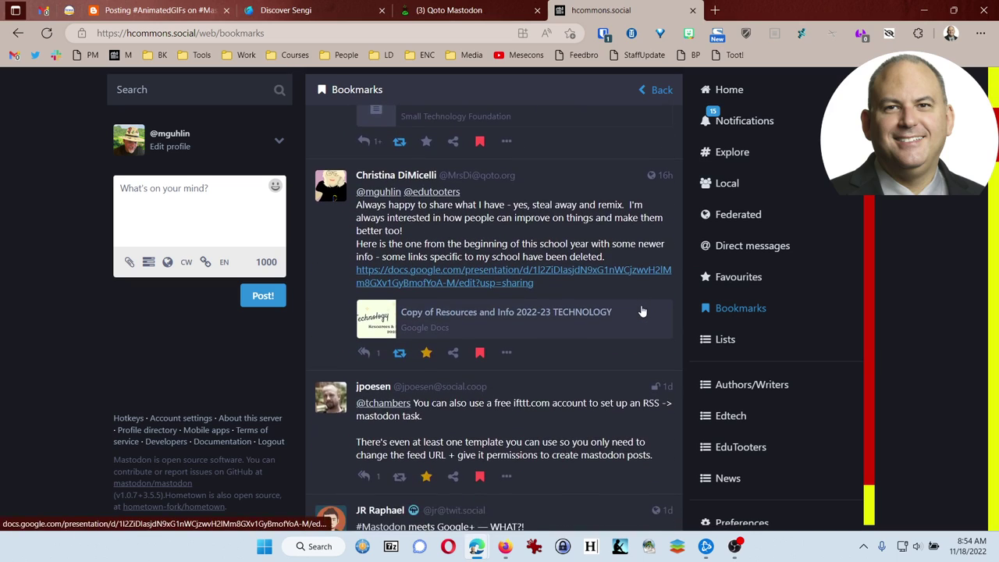
{"action": "scroll", "coordinate": [642, 312], "scroll_direction": "down", "scroll_amount": 2}
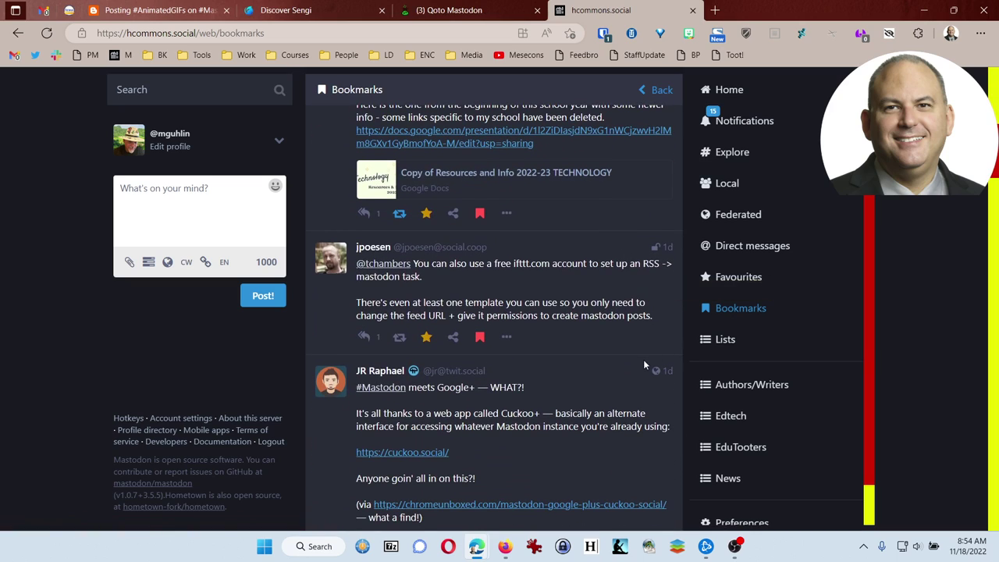
{"action": "scroll", "coordinate": [726, 320], "scroll_direction": "up", "scroll_amount": 3}
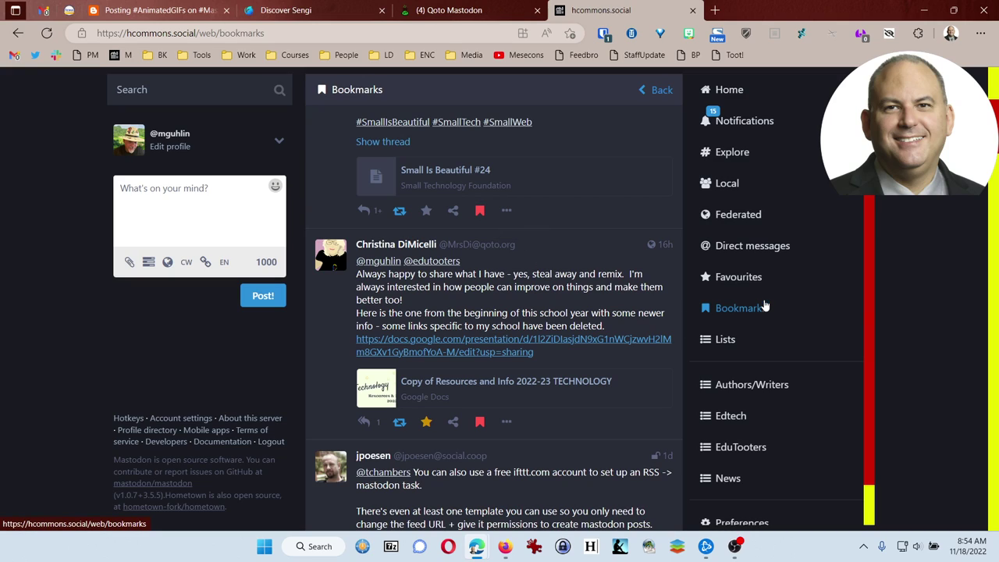
{"action": "left_click", "coordinate": [746, 340]}
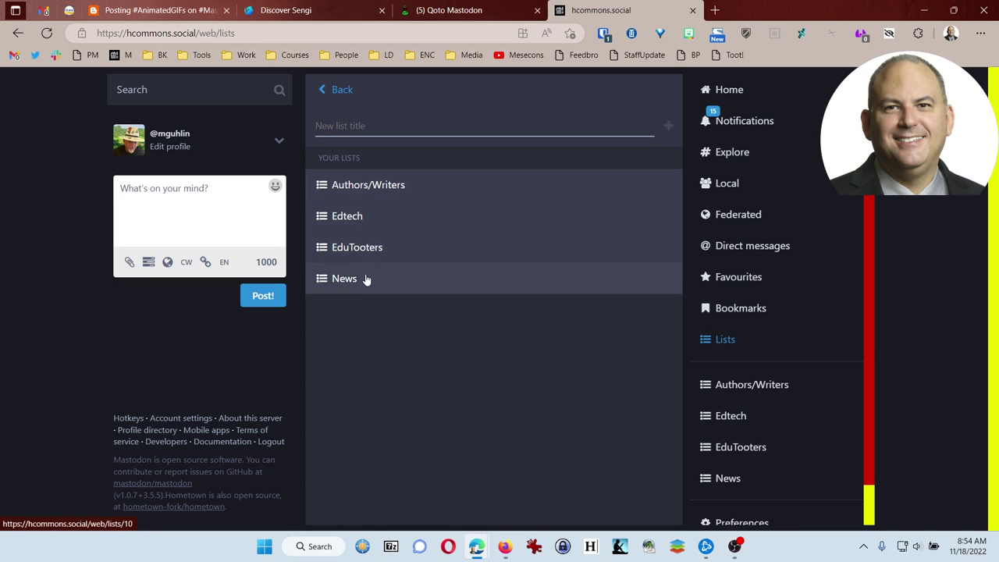
Open the EduTooters list and vote Mastodon in its poll on where education Twitter users will go.
{"action": "left_click", "coordinate": [375, 247]}
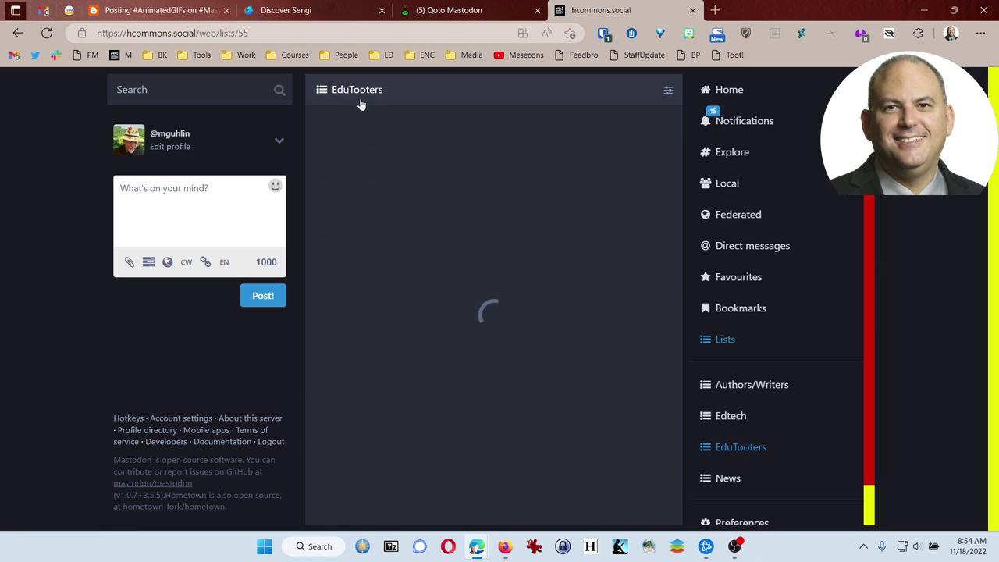
{"action": "scroll", "coordinate": [352, 325], "scroll_direction": "down", "scroll_amount": 6}
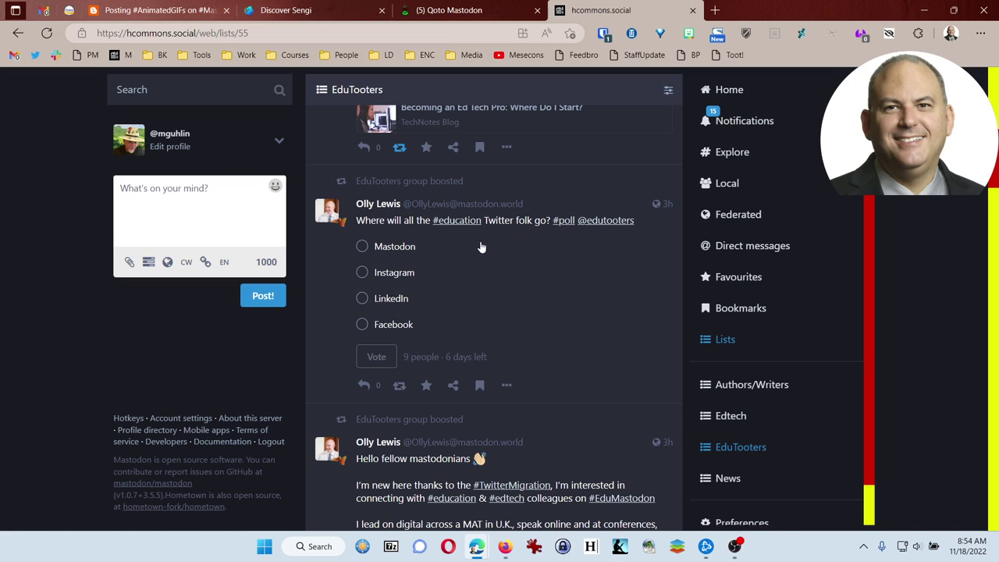
{"action": "left_click", "coordinate": [362, 246]}
{"action": "left_click", "coordinate": [377, 356]}
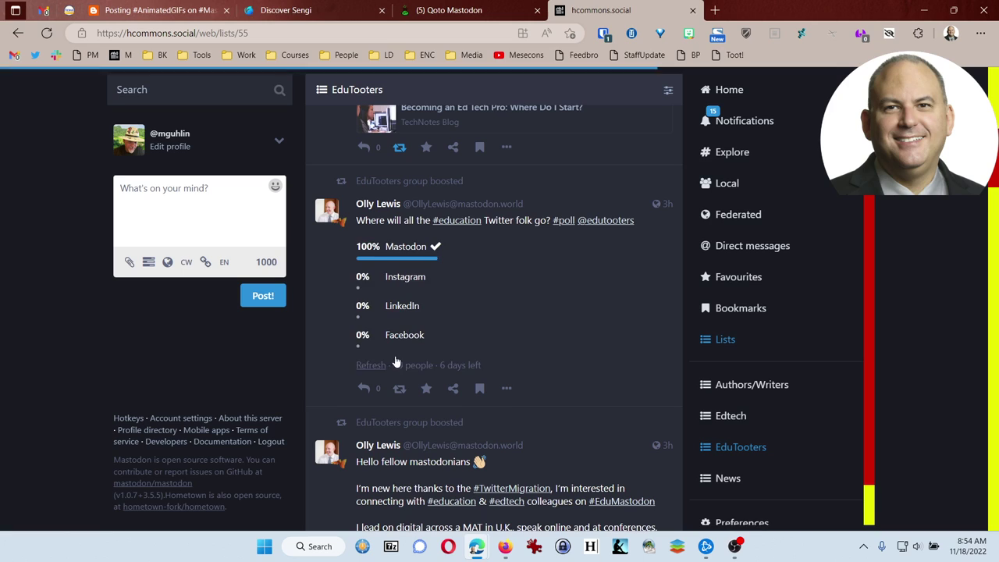
{"action": "scroll", "coordinate": [346, 299], "scroll_direction": "down", "scroll_amount": 2}
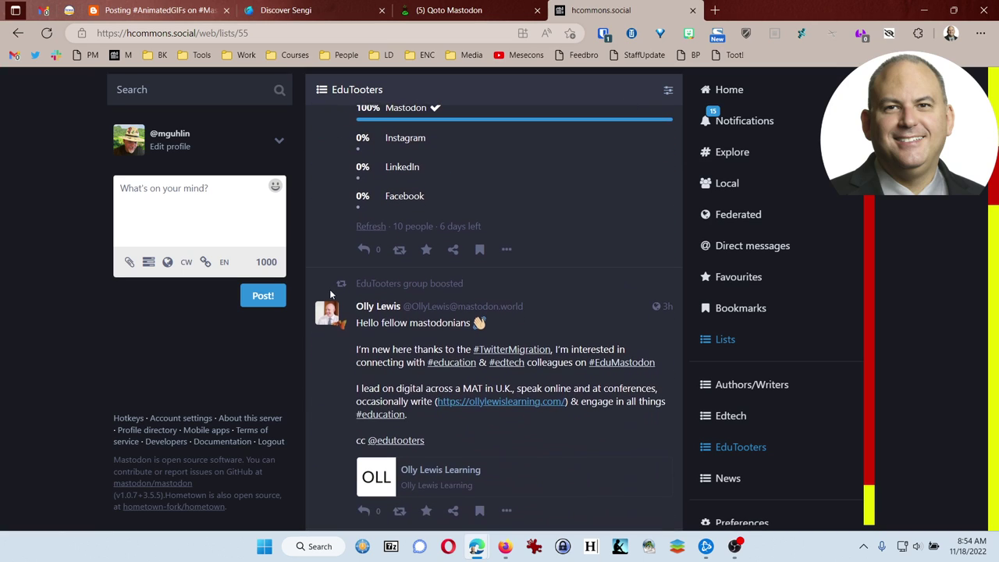
{"action": "scroll", "coordinate": [330, 295], "scroll_direction": "down", "scroll_amount": 5}
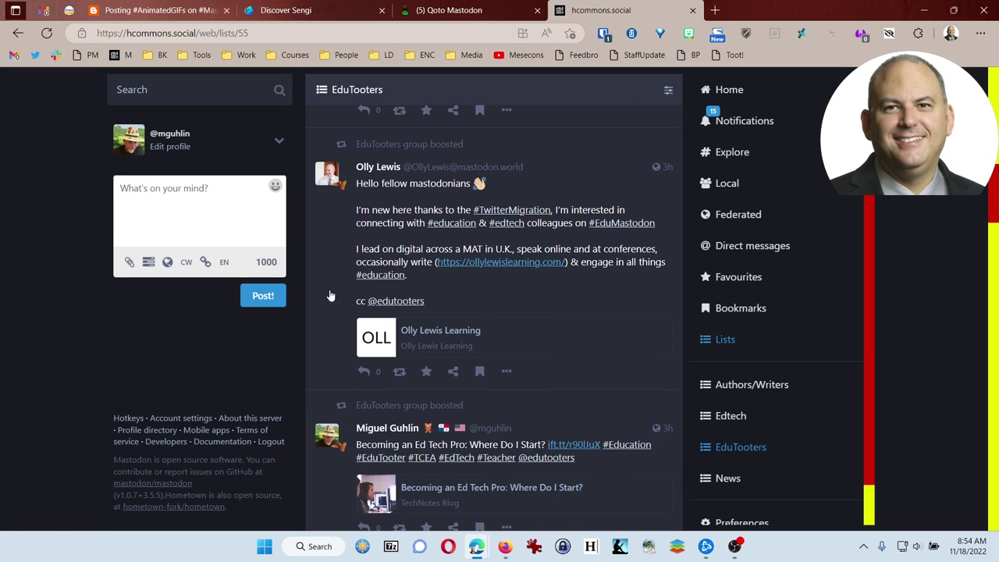
Open the Edtech list from Lists and scroll through its recent posts.
{"action": "left_click", "coordinate": [724, 339]}
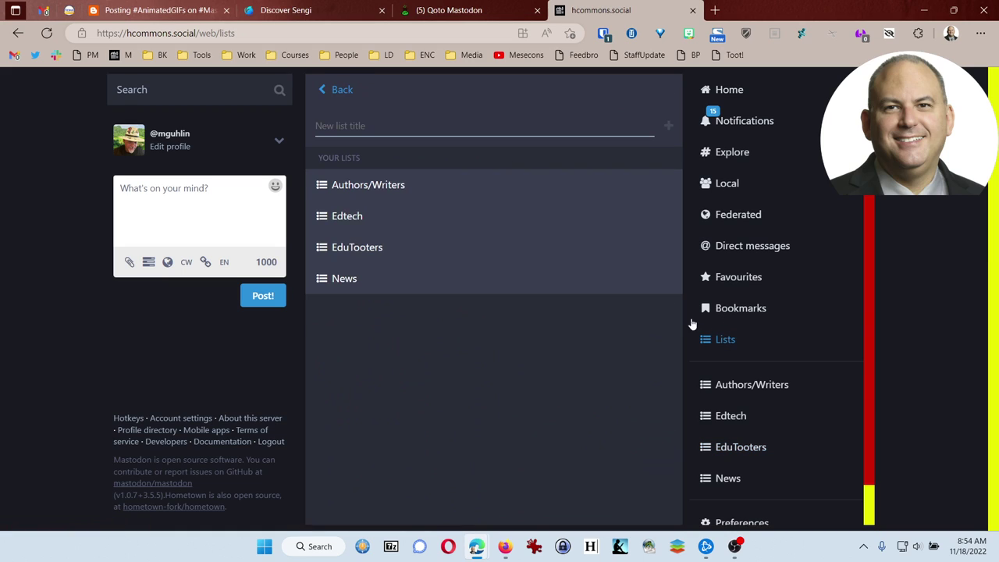
{"action": "left_click", "coordinate": [370, 225]}
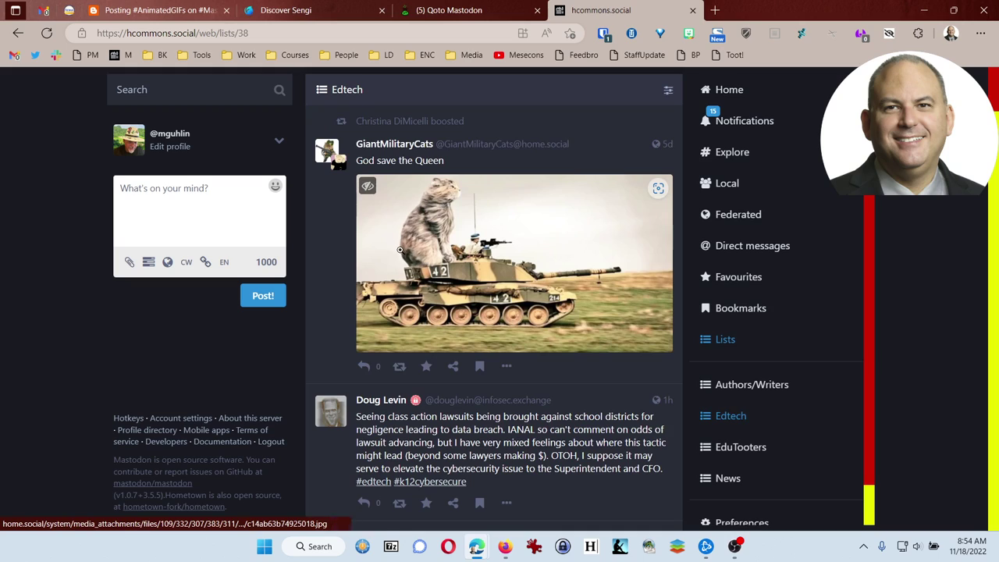
{"action": "scroll", "coordinate": [402, 254], "scroll_direction": "down", "scroll_amount": 3}
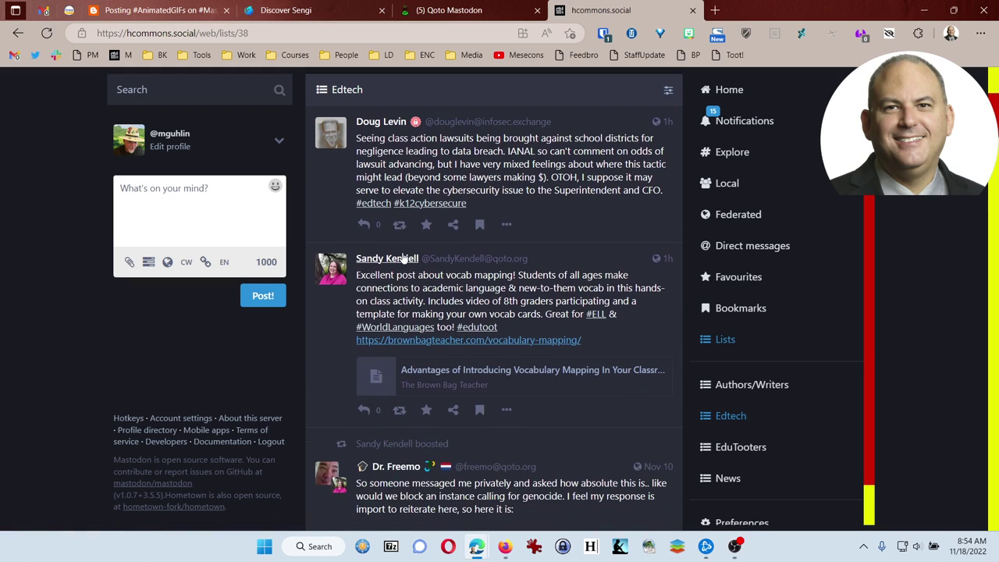
{"action": "scroll", "coordinate": [378, 245], "scroll_direction": "down", "scroll_amount": 1}
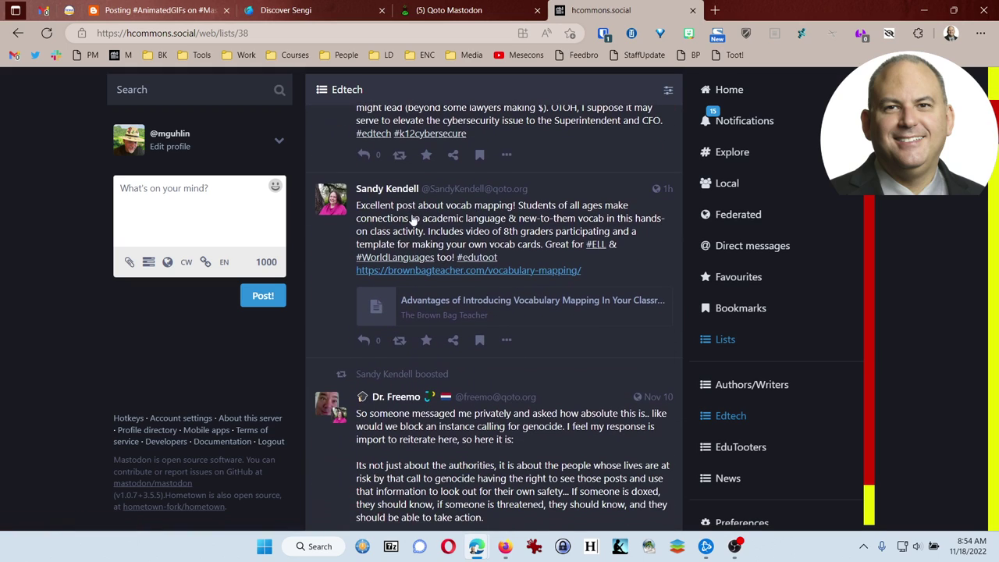
{"action": "scroll", "coordinate": [352, 248], "scroll_direction": "down", "scroll_amount": 3}
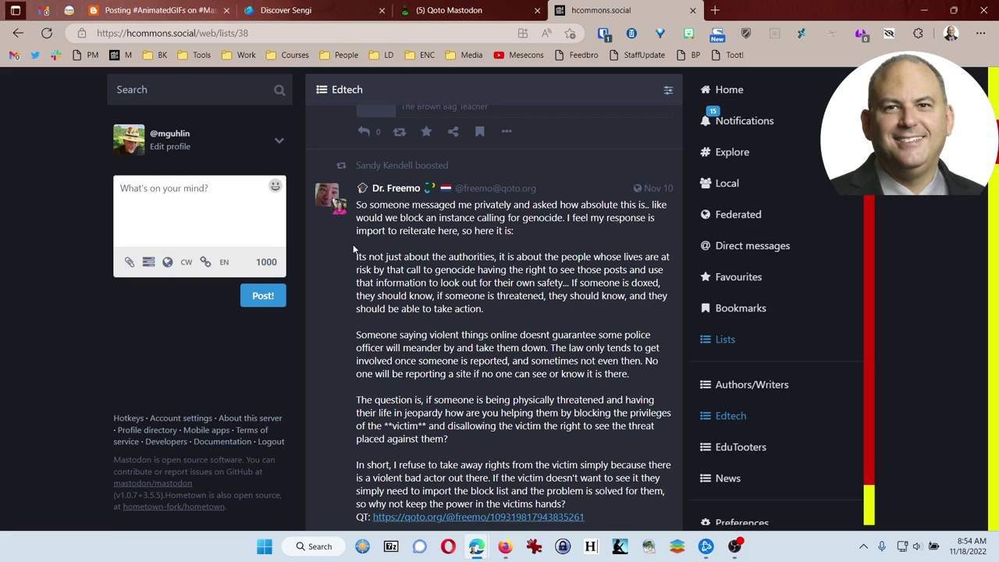
{"action": "scroll", "coordinate": [353, 248], "scroll_direction": "down", "scroll_amount": 2}
{"action": "scroll", "coordinate": [353, 248], "scroll_direction": "up", "scroll_amount": 1}
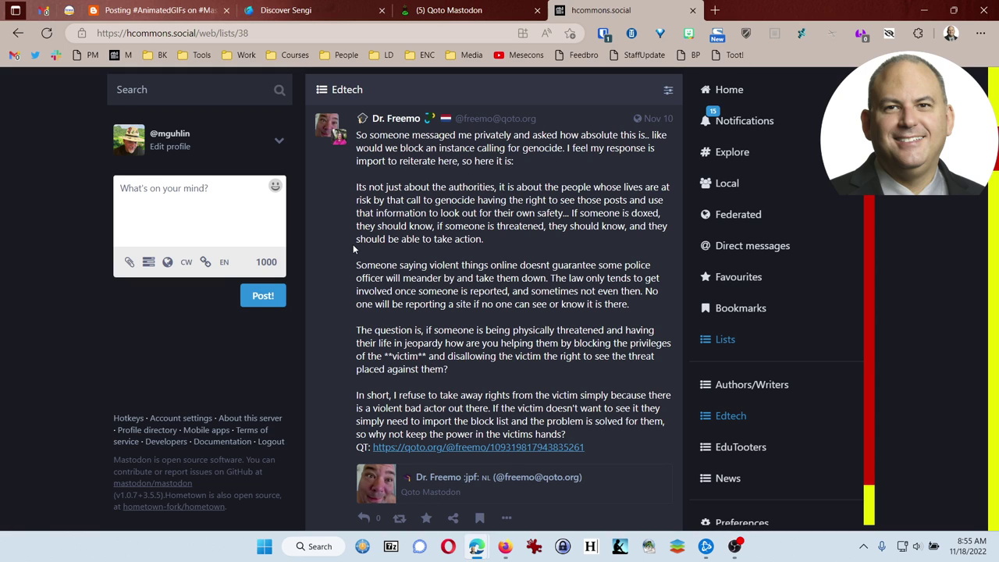
{"action": "scroll", "coordinate": [353, 248], "scroll_direction": "down", "scroll_amount": 5}
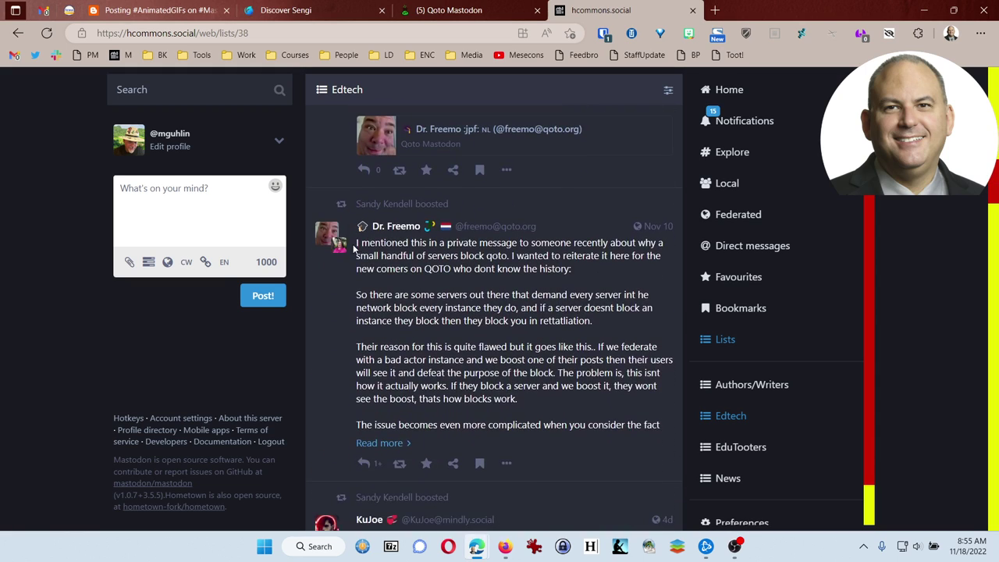
{"action": "scroll", "coordinate": [353, 248], "scroll_direction": "down", "scroll_amount": 4}
{"action": "scroll", "coordinate": [352, 248], "scroll_direction": "up", "scroll_amount": 3}
{"action": "scroll", "coordinate": [353, 249], "scroll_direction": "up", "scroll_amount": 2}
{"action": "scroll", "coordinate": [538, 203], "scroll_direction": "up", "scroll_amount": 10}
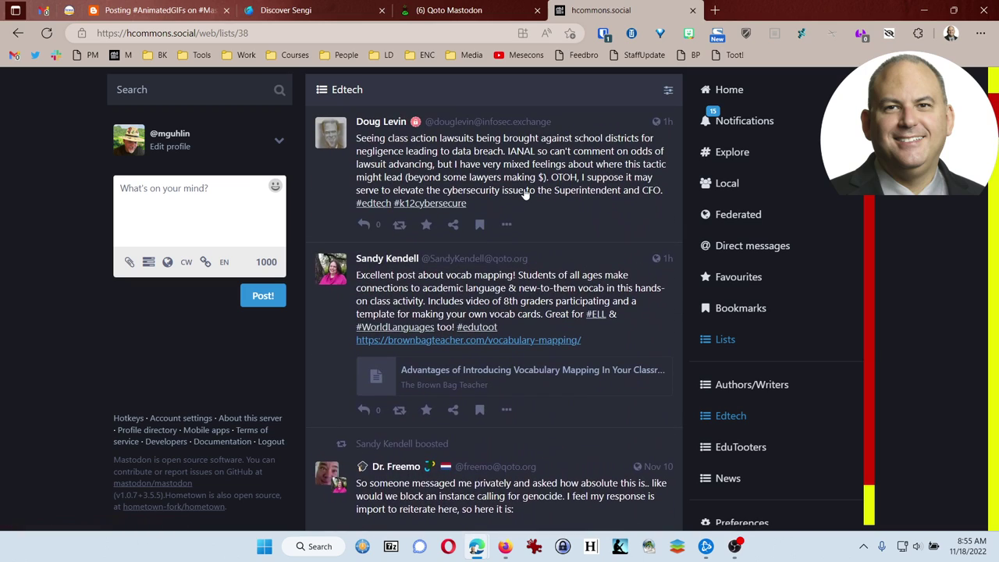
{"action": "scroll", "coordinate": [525, 193], "scroll_direction": "up", "scroll_amount": 1}
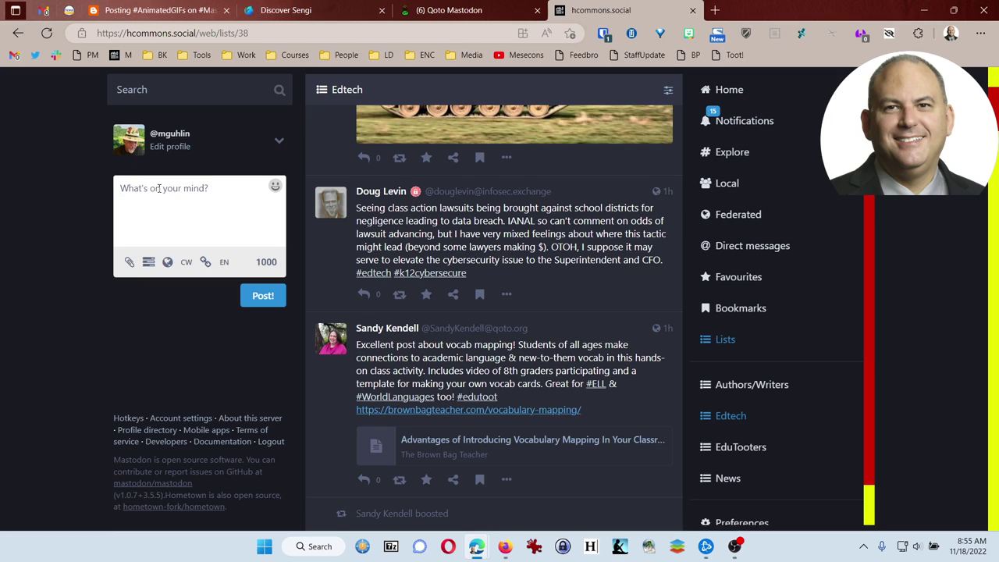
Type 'Howdy! I'm considering switching over to' plus the Qoto account mention and transition plans.
{"action": "type", "text": "Howdy!"}
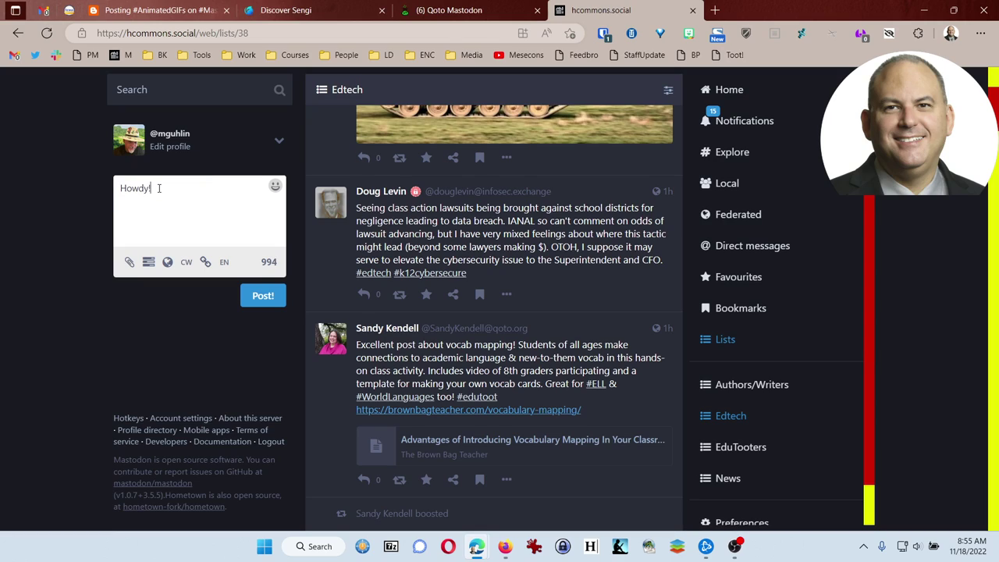
{"action": "type", "text": " I'm considering switching"}
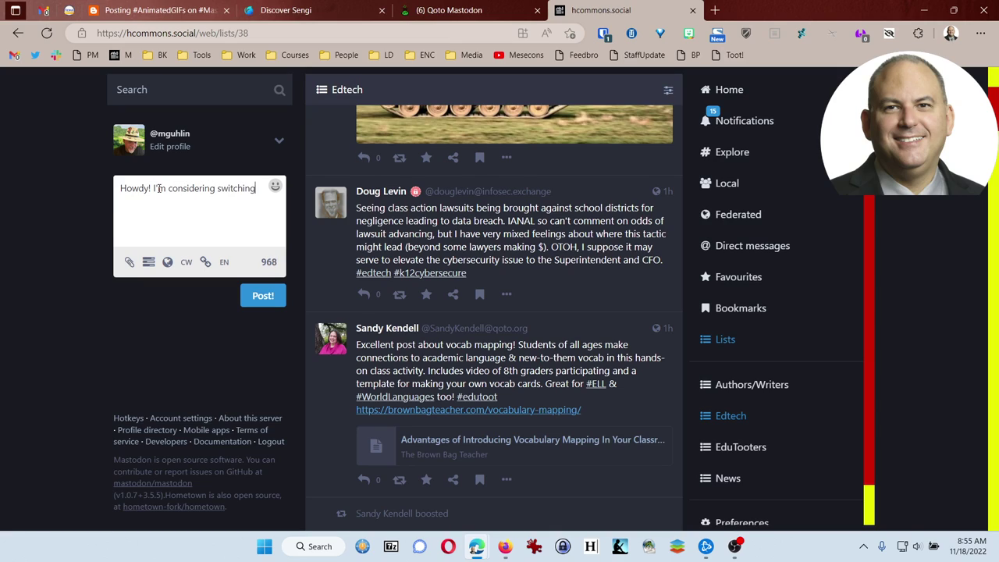
{"action": "type", "text": " over to @mgu"}
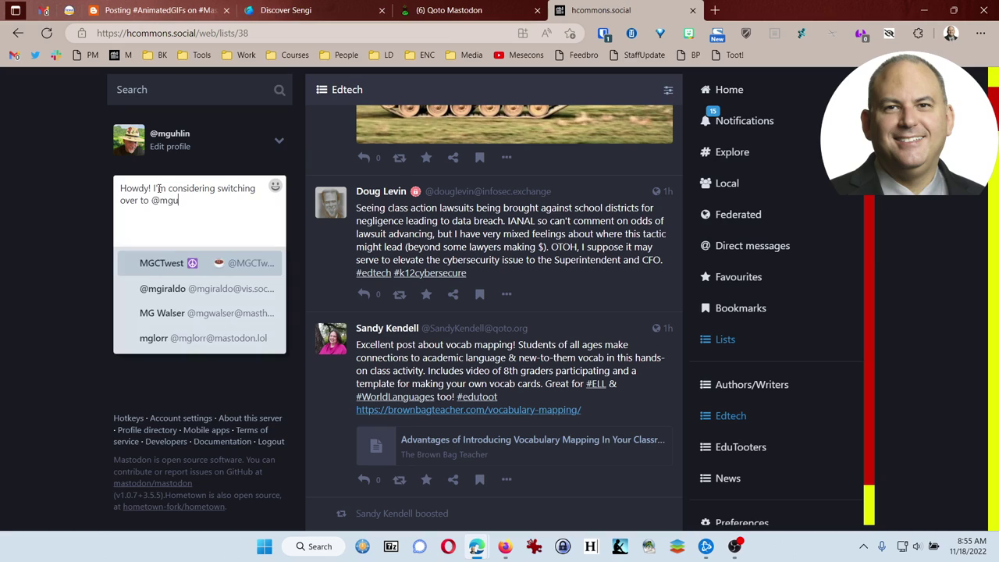
{"action": "type", "text": "hlin@qoto"}
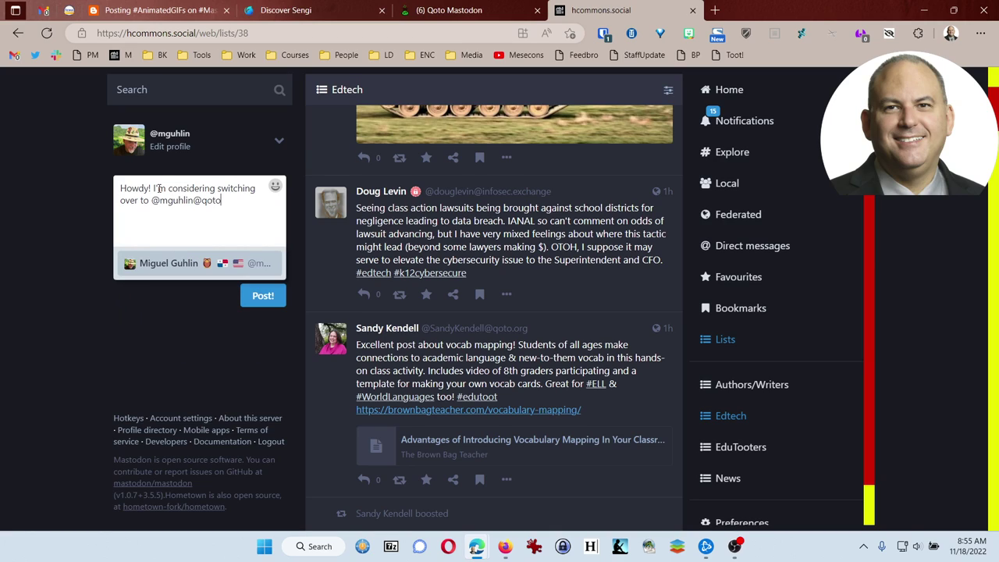
{"action": "type", "text": ".org and will be making the transition later this month."}
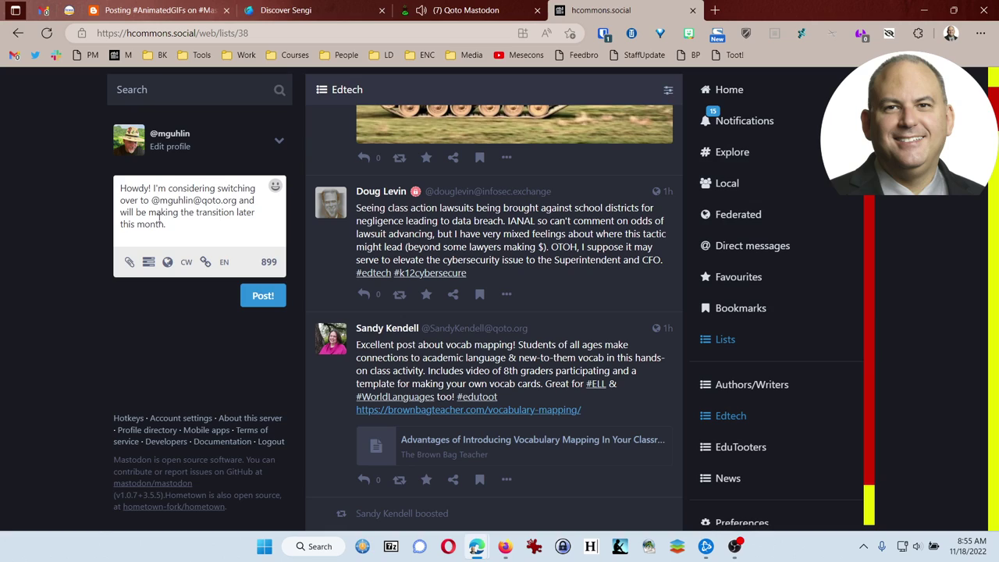
Attach feature.png from the Desktop AnimateYourVoice folder to the draft post.
{"action": "left_click", "coordinate": [129, 265]}
{"action": "left_click", "coordinate": [193, 200]}
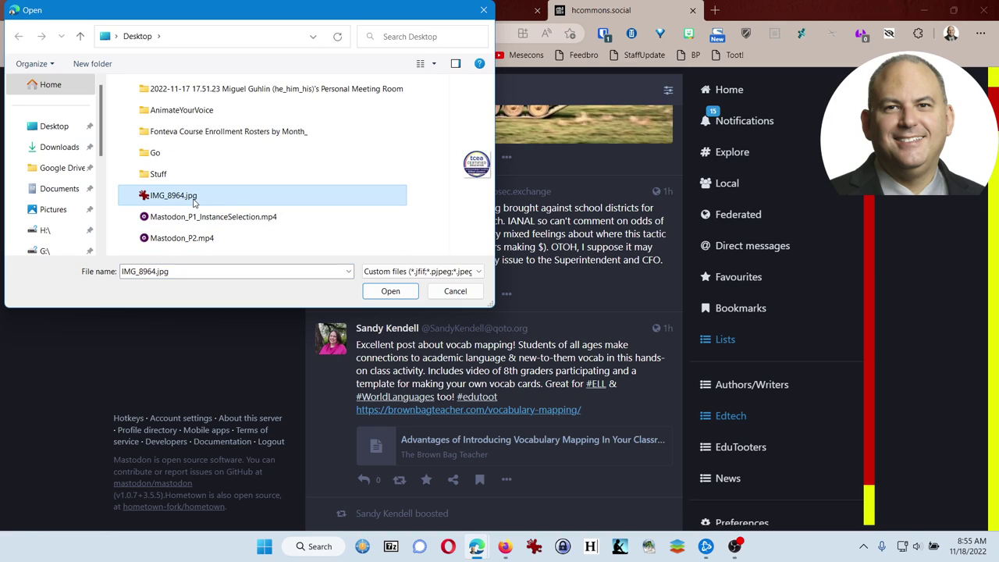
{"action": "left_click", "coordinate": [197, 219]}
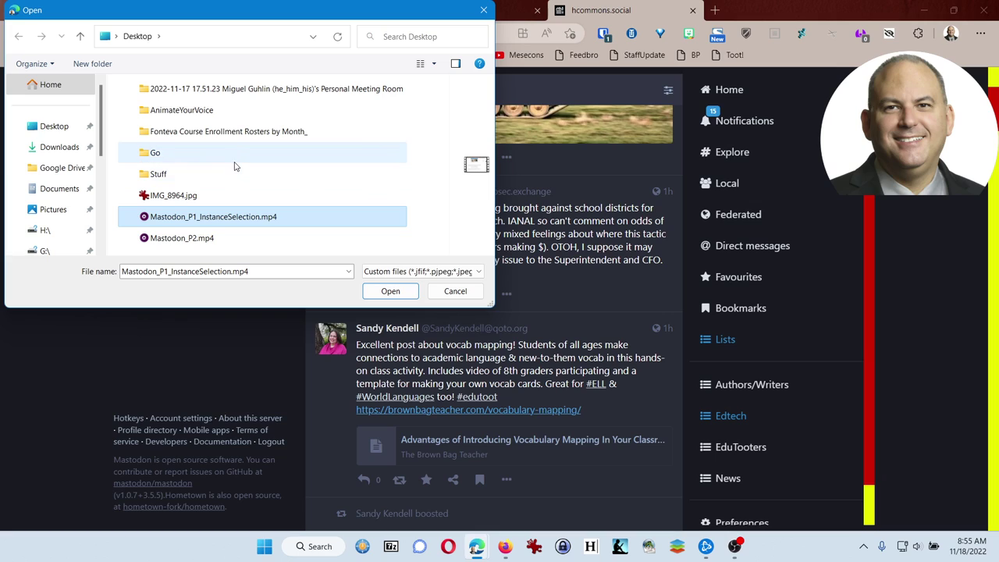
{"action": "left_click", "coordinate": [231, 116]}
{"action": "double_click", "coordinate": [231, 117]}
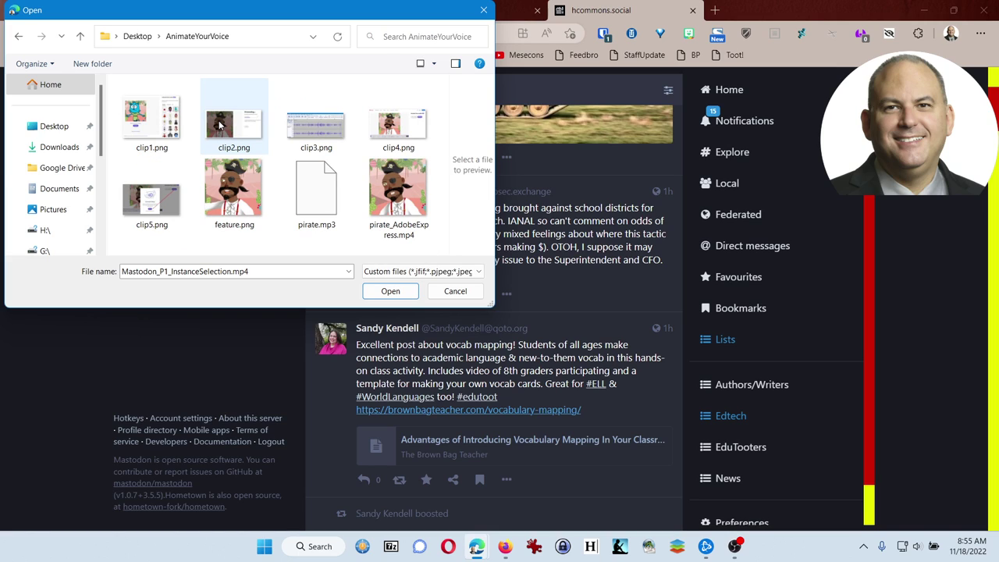
{"action": "left_click", "coordinate": [222, 184]}
{"action": "left_click", "coordinate": [374, 291]}
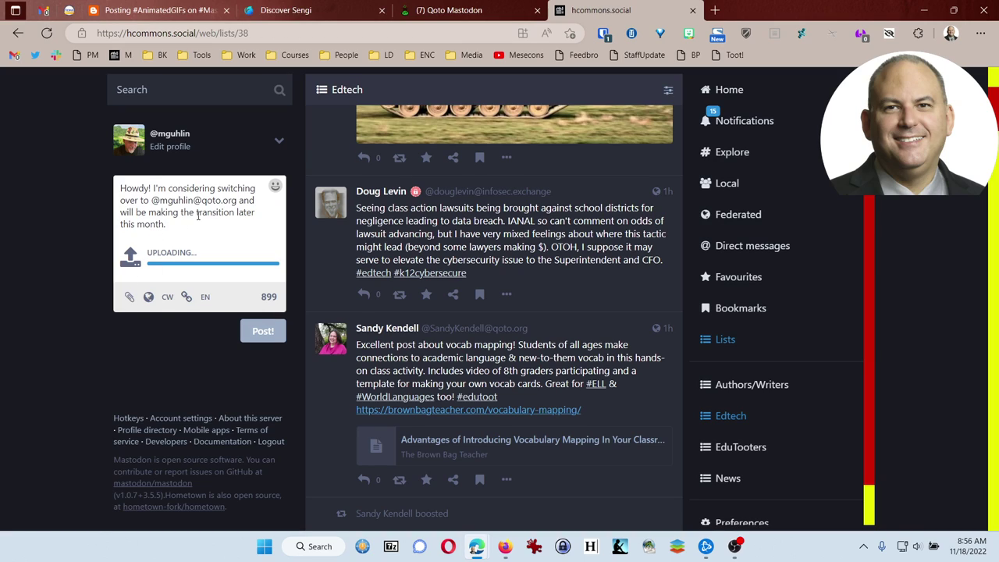
{"action": "left_click", "coordinate": [149, 297]}
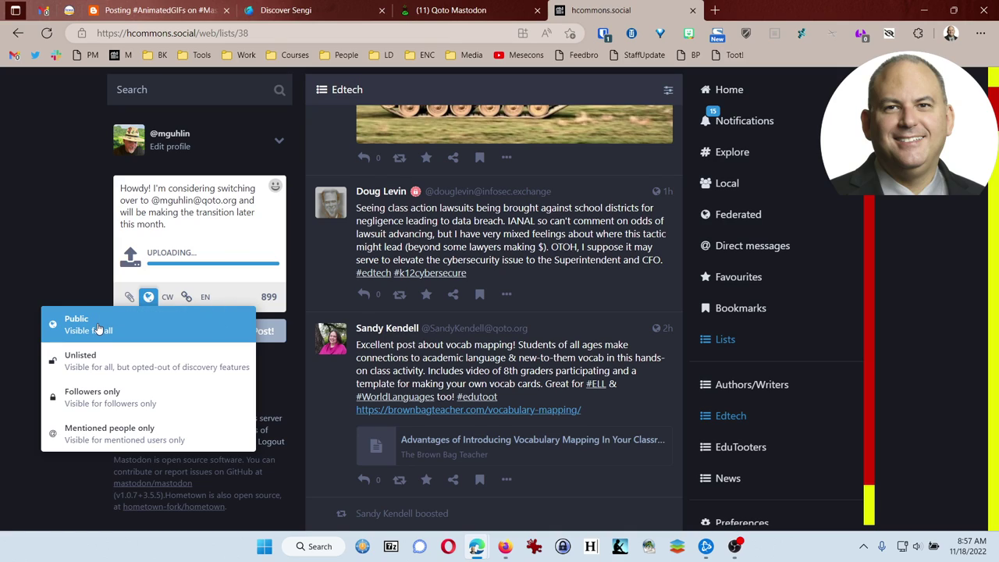
{"action": "left_click", "coordinate": [225, 221]}
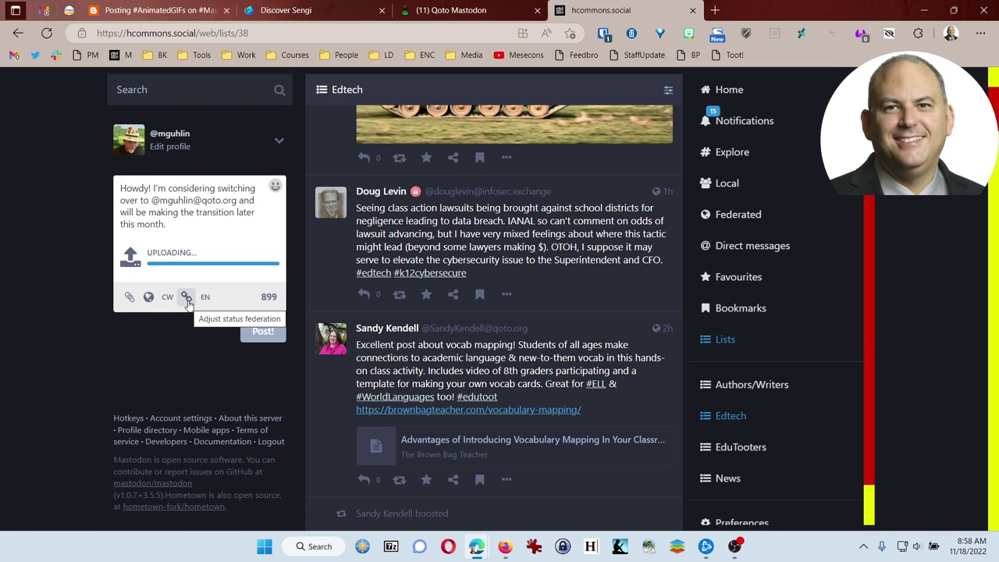
{"action": "left_click", "coordinate": [187, 301]}
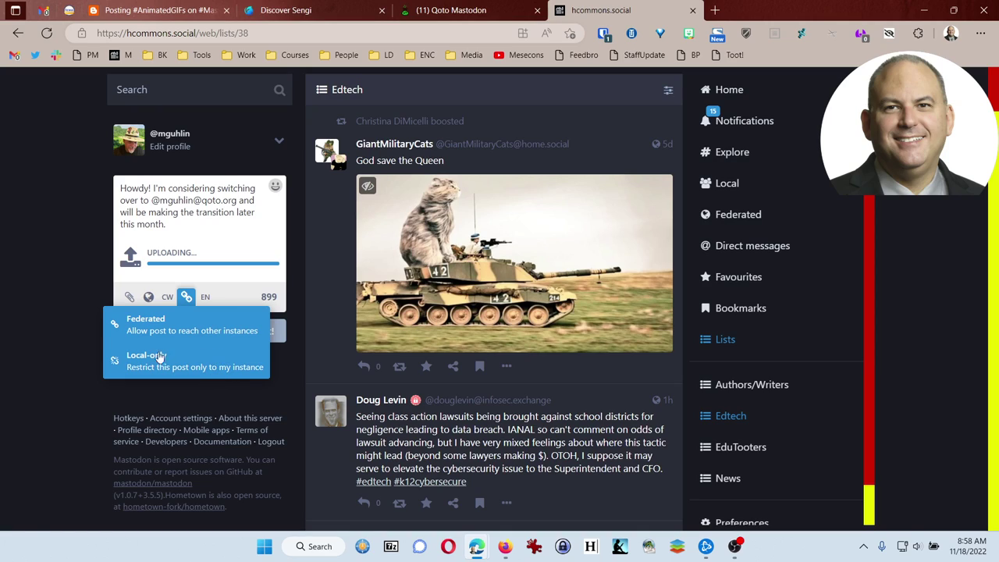
{"action": "left_click", "coordinate": [172, 326]}
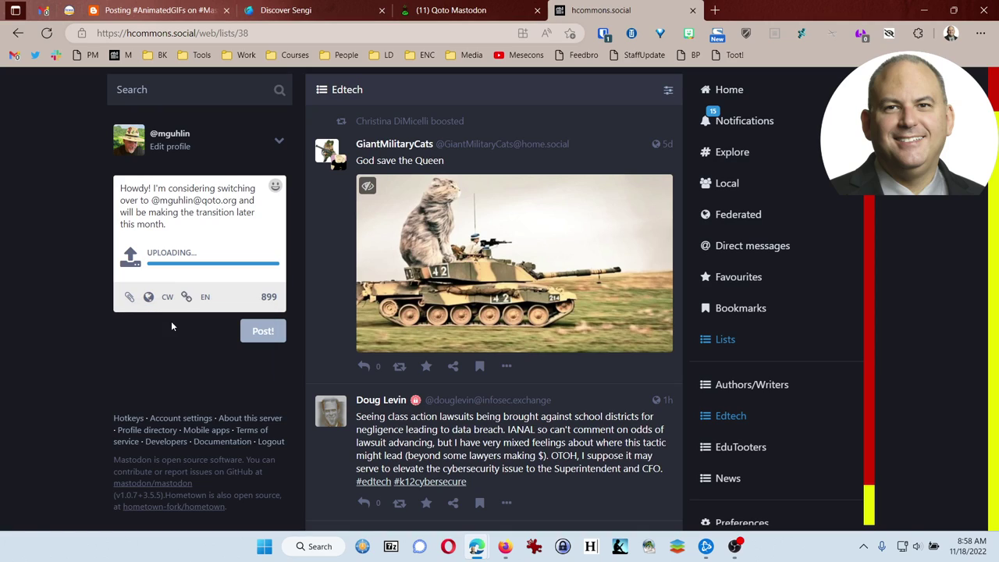
Set the draft's post language to Español.
{"action": "left_click", "coordinate": [205, 301]}
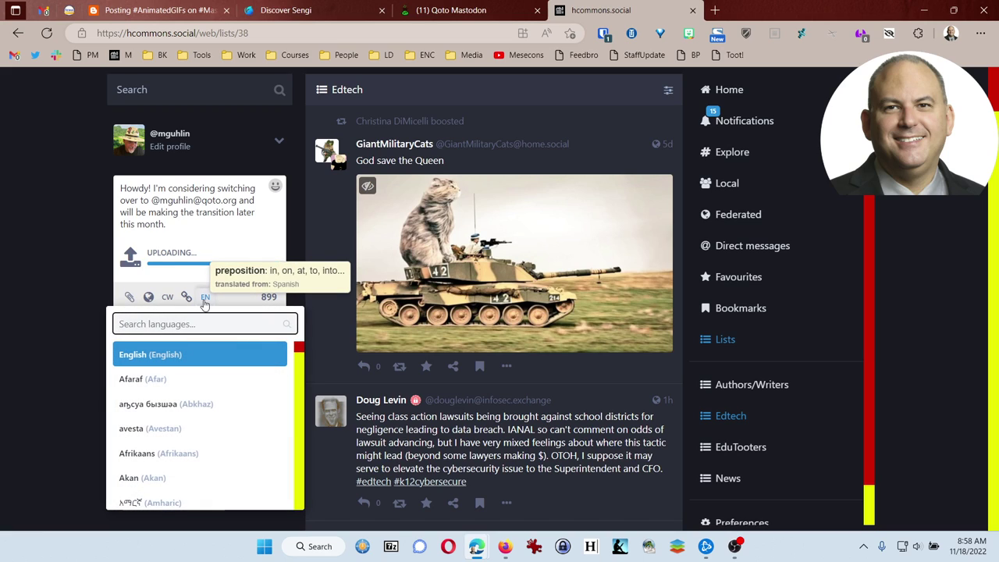
{"action": "scroll", "coordinate": [196, 402], "scroll_direction": "down", "scroll_amount": 6}
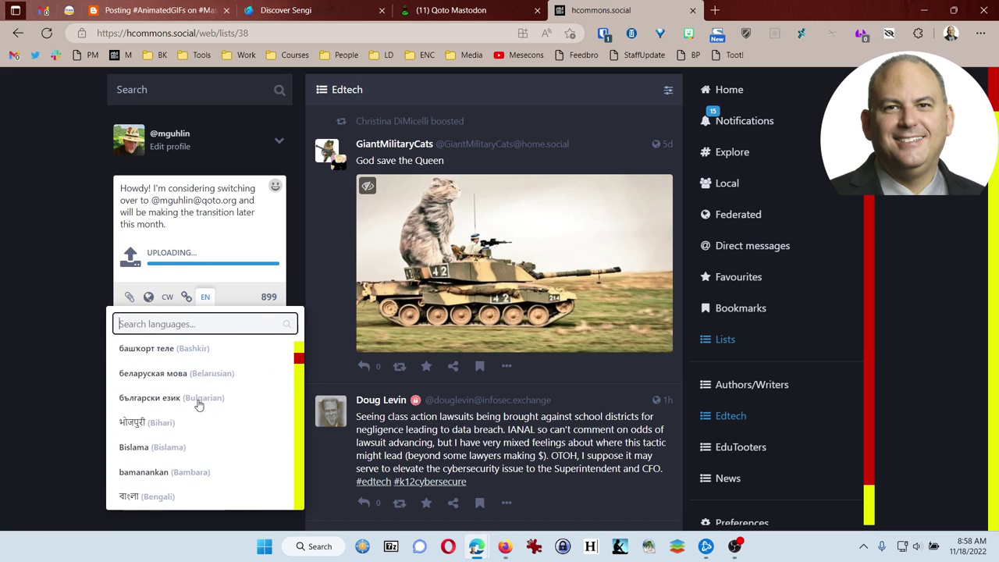
{"action": "scroll", "coordinate": [199, 406], "scroll_direction": "down", "scroll_amount": 5}
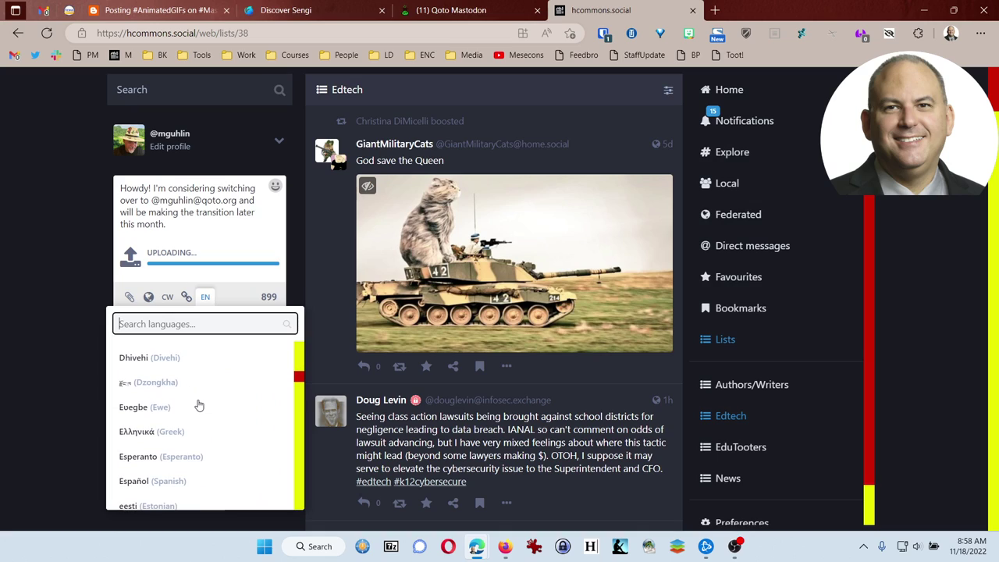
{"action": "left_click", "coordinate": [180, 480]}
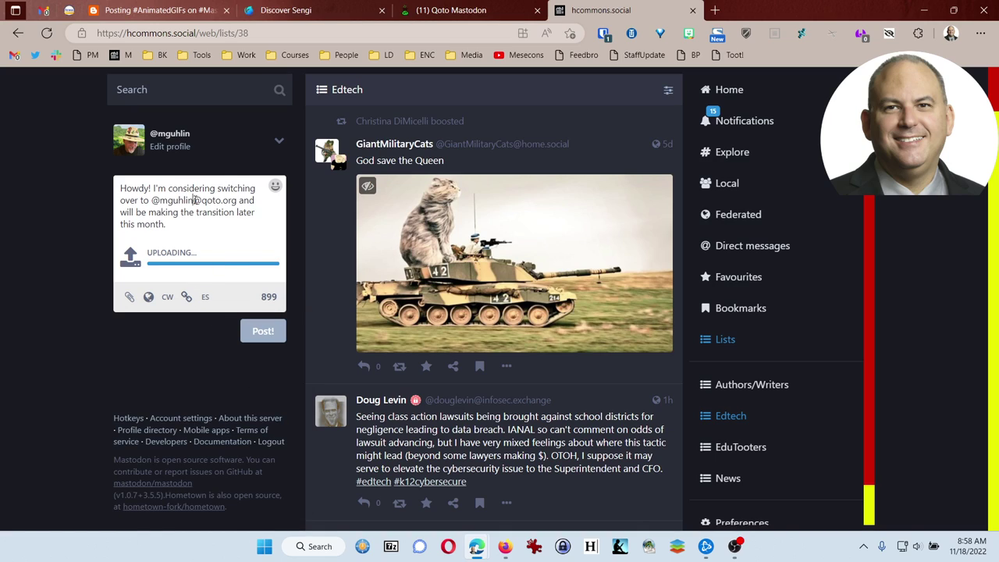
Cut the text, reload to clear the stuck upload, paste it back and reselect Español.
{"action": "key", "text": "ctrl+a"}
{"action": "key", "text": "ctrl+c"}
{"action": "key", "text": "BackSpace"}
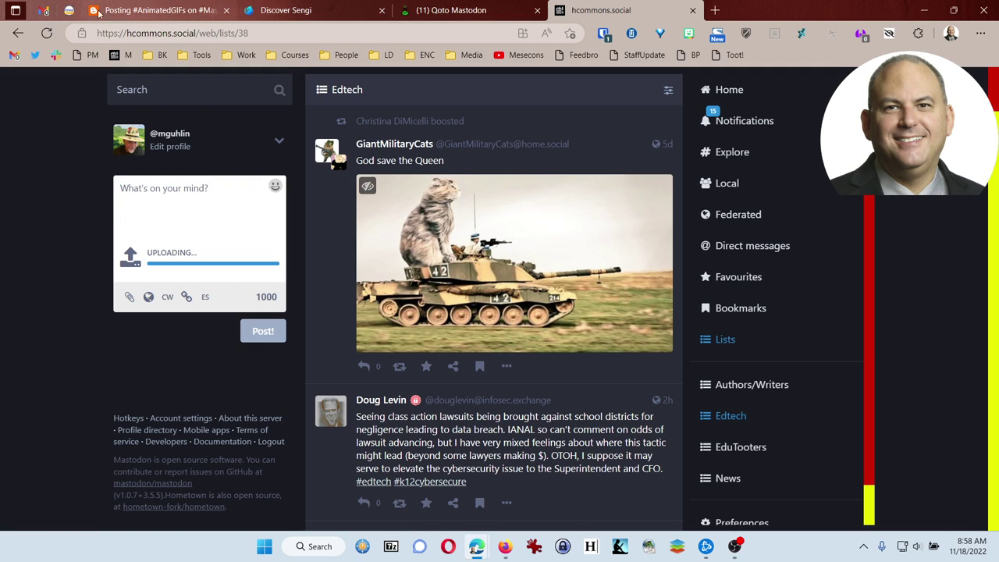
{"action": "left_click", "coordinate": [47, 35]}
{"action": "left_click", "coordinate": [139, 201]}
{"action": "key", "text": "ctrl+v"}
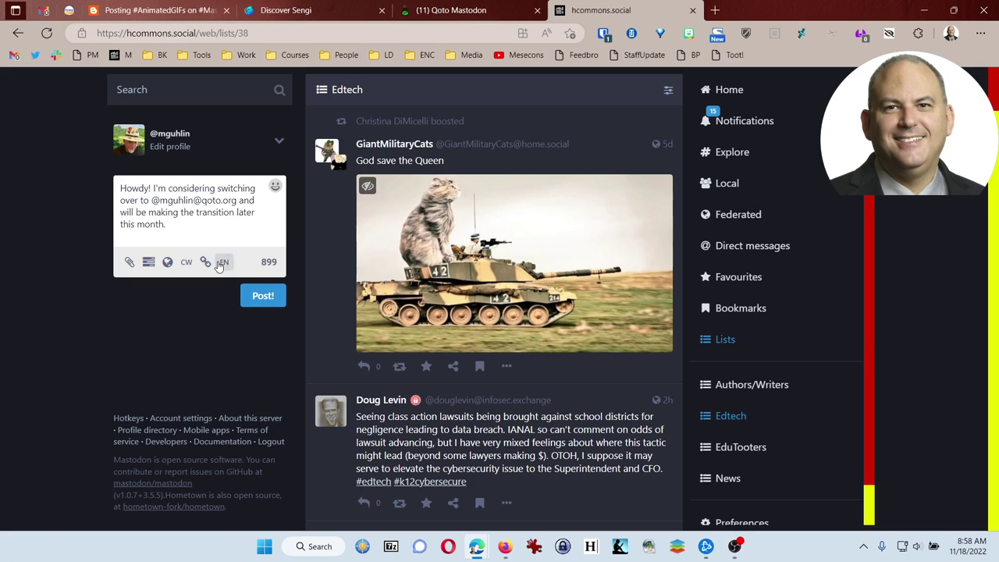
{"action": "left_click", "coordinate": [224, 261]}
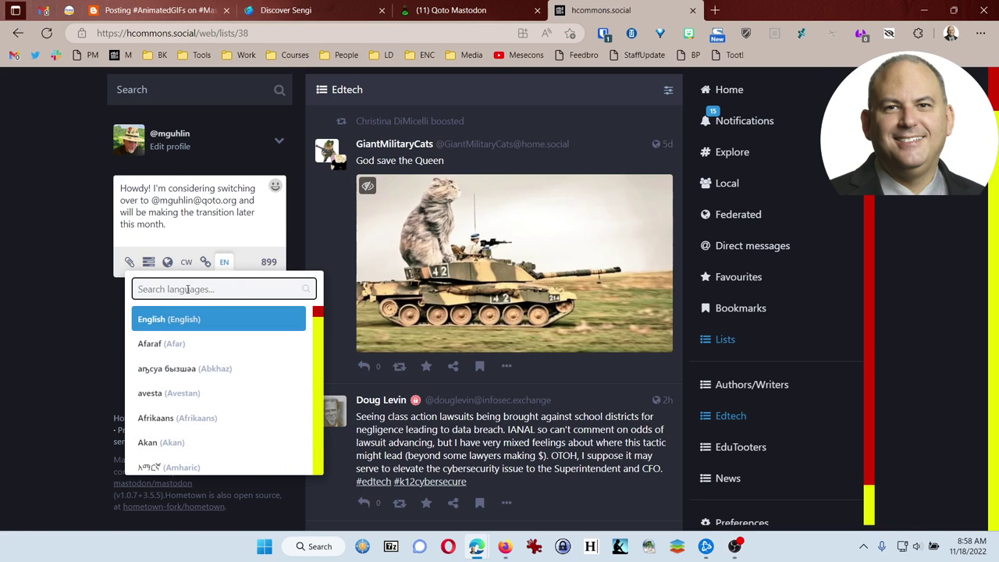
{"action": "type", "text": "Es"}
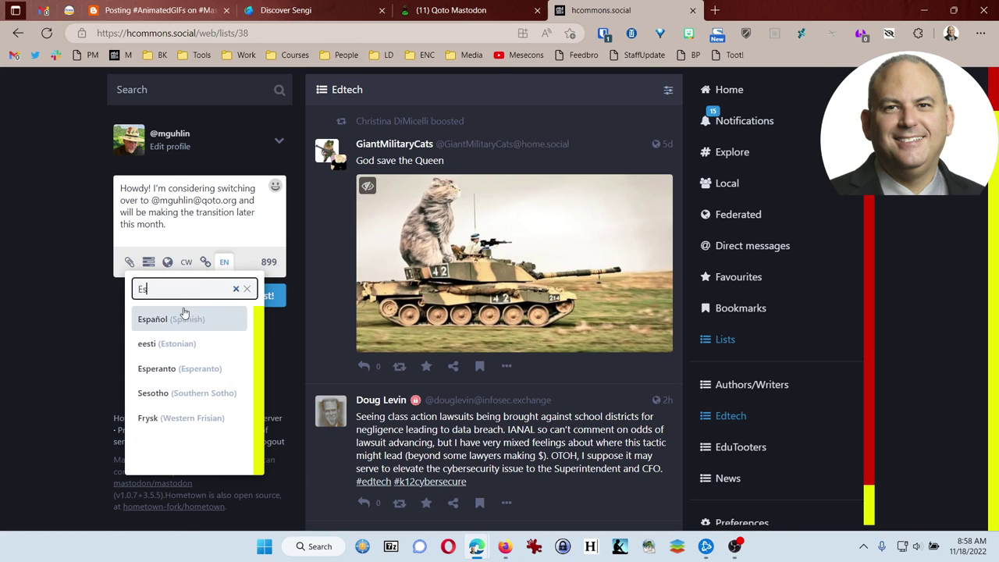
{"action": "left_click", "coordinate": [184, 315]}
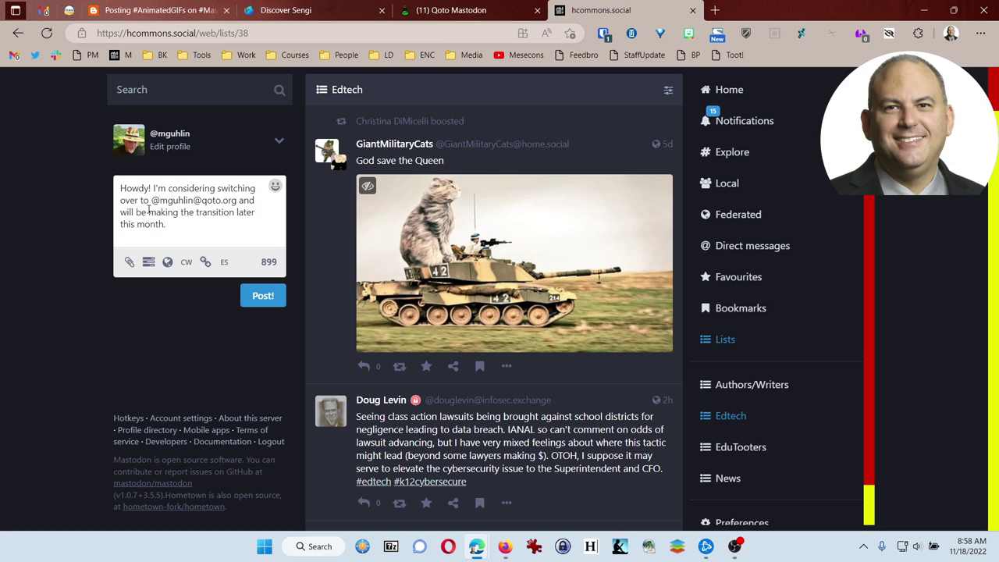
Add the Qoto account mention at the end of the post, accepting the suggestion.
{"action": "left_click", "coordinate": [168, 262]}
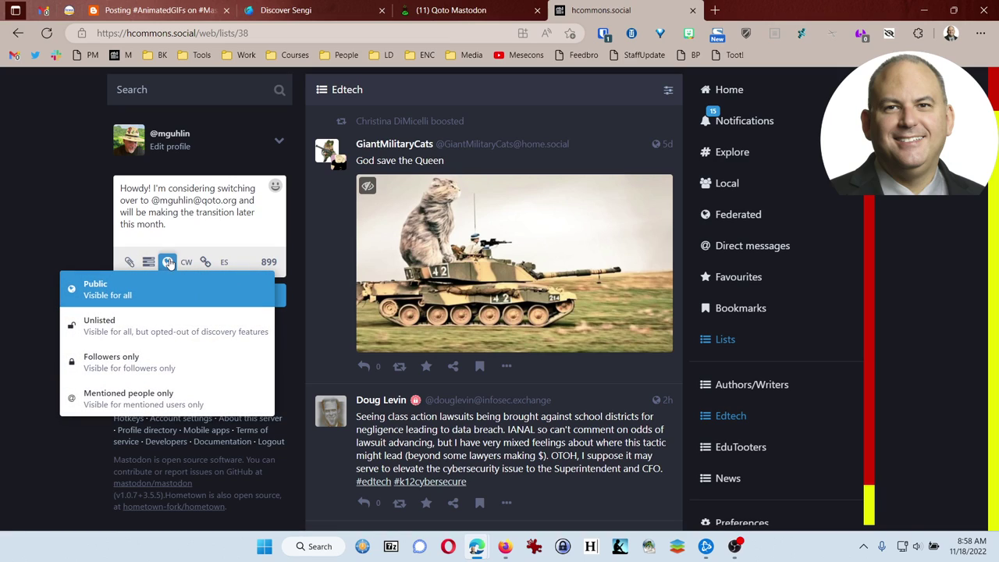
{"action": "left_click", "coordinate": [168, 262]}
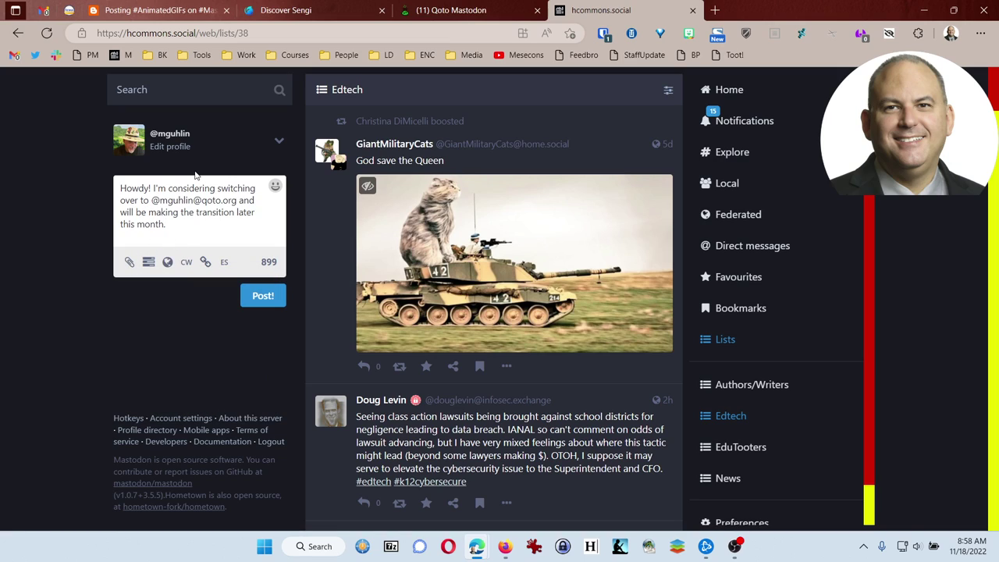
{"action": "type", "text": "@mguhlin@qoto"}
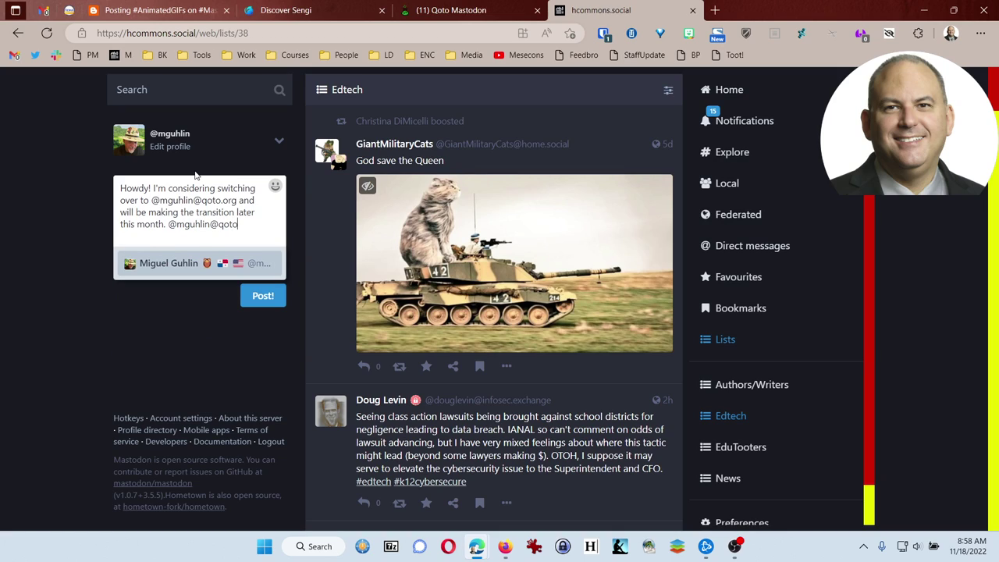
{"action": "type", "text": ".org"}
{"action": "left_click", "coordinate": [184, 269]}
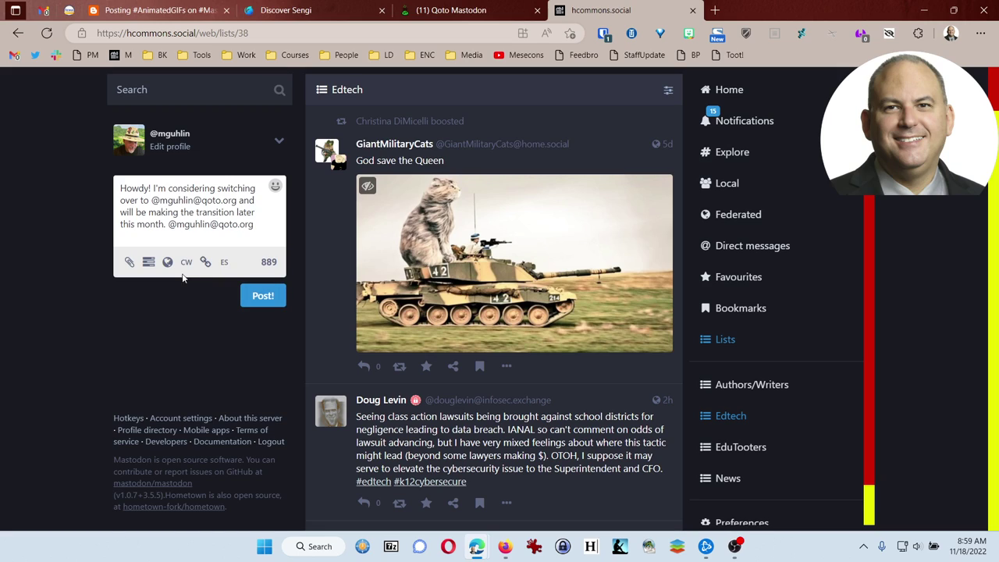
Restrict visibility to mentioned people only and publish the post.
{"action": "left_click", "coordinate": [167, 261]}
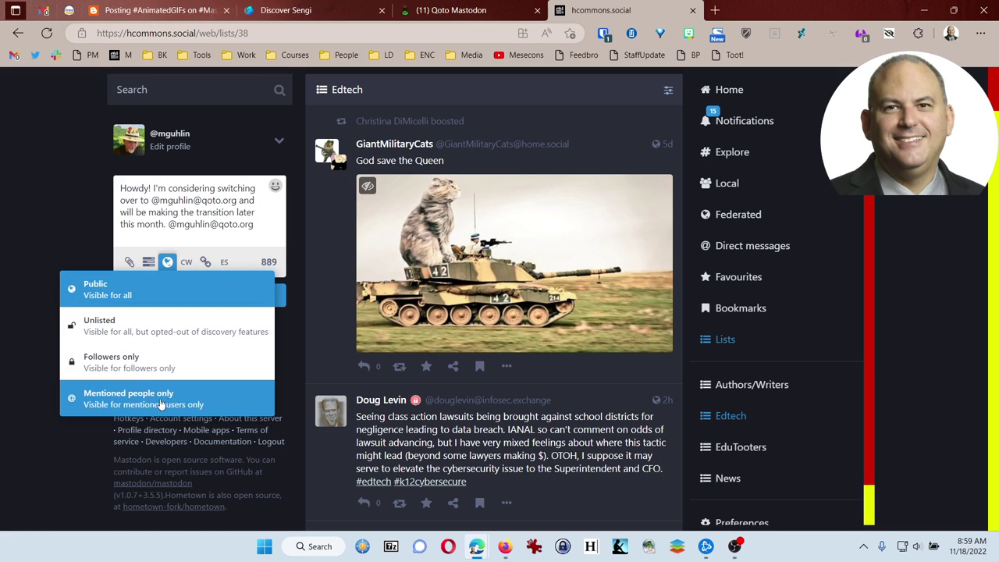
{"action": "left_click", "coordinate": [187, 403]}
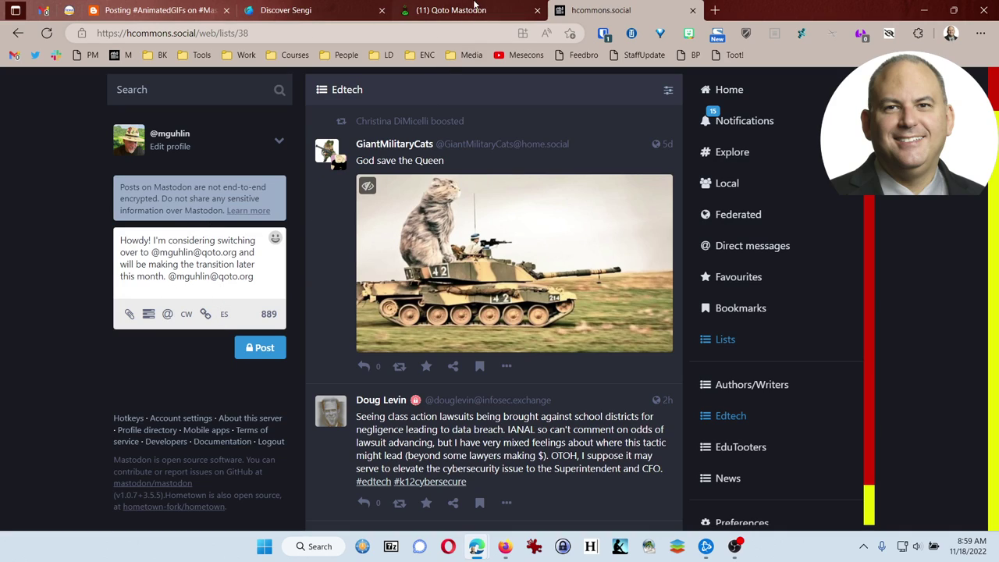
{"action": "left_click", "coordinate": [248, 349]}
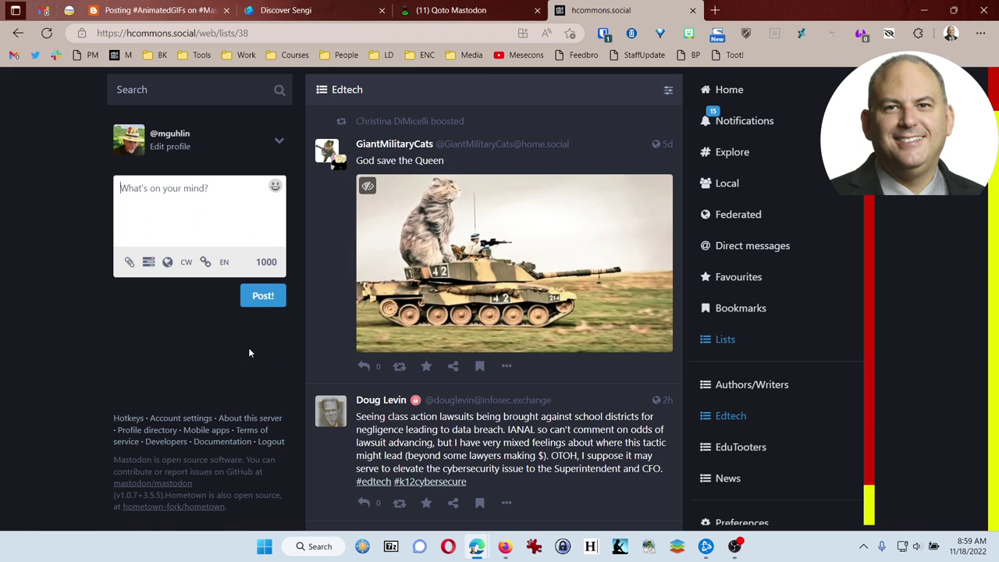
In the Qoto Mastodon tab, filter Notifications to Mentions to find the hcommons.social direct post.
{"action": "left_click", "coordinate": [463, 16]}
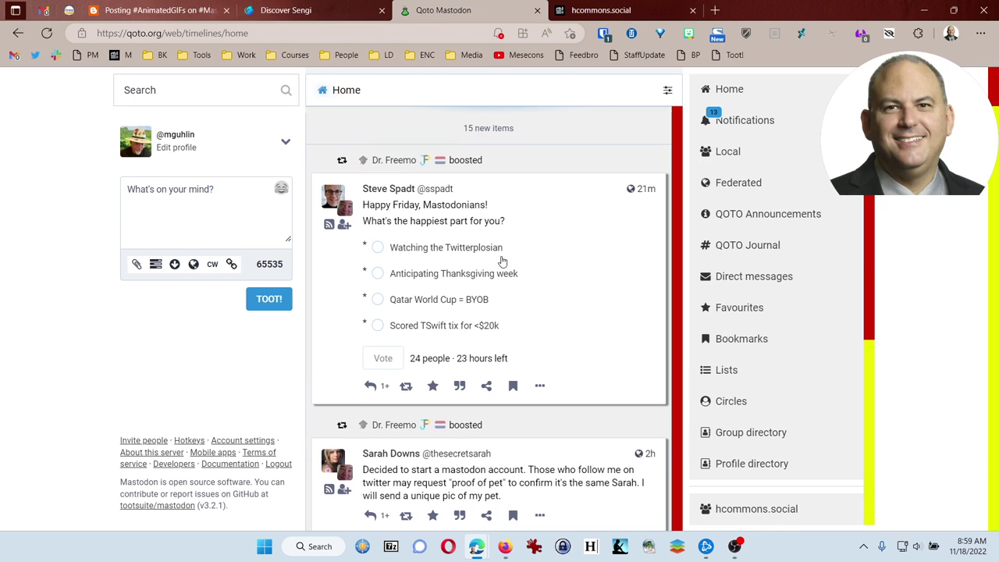
{"action": "left_click", "coordinate": [732, 126]}
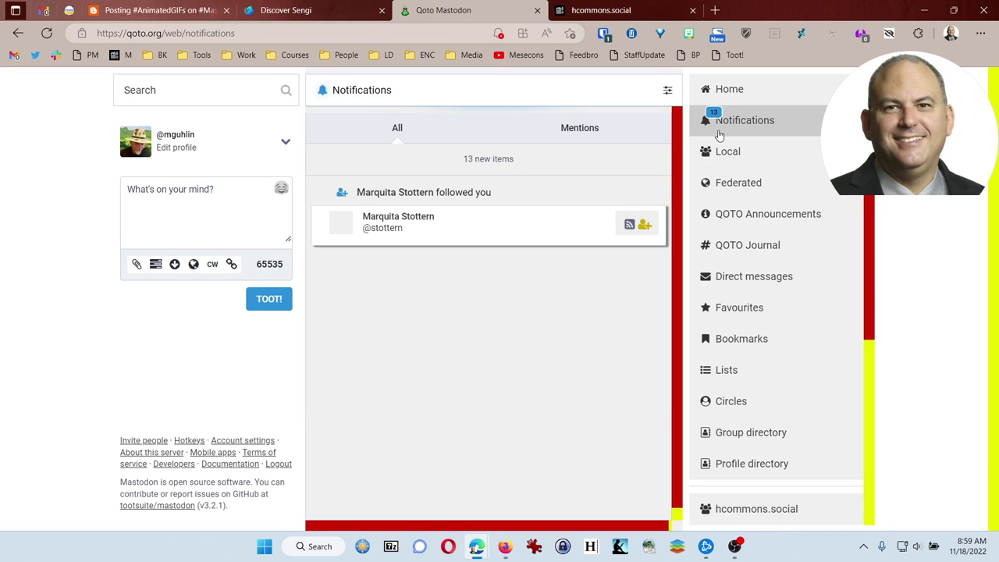
{"action": "left_click", "coordinate": [585, 130]}
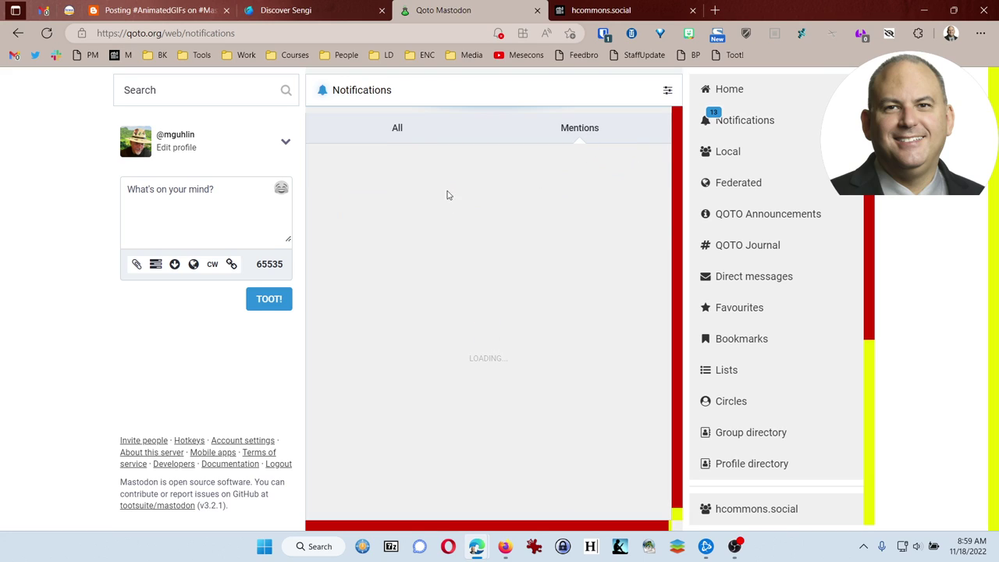